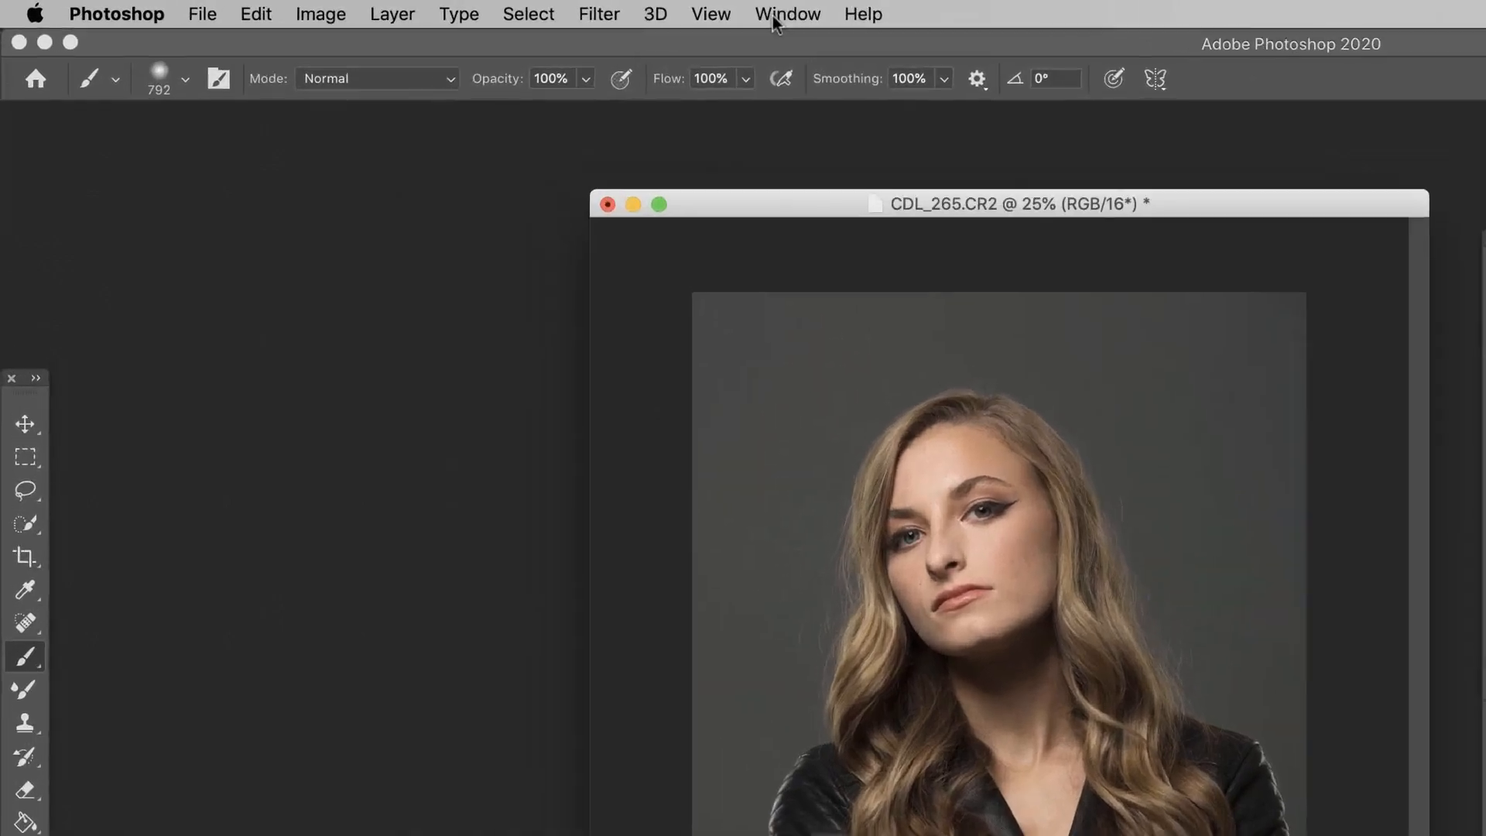
{"action": "left_click", "coordinate": [774, 18]}
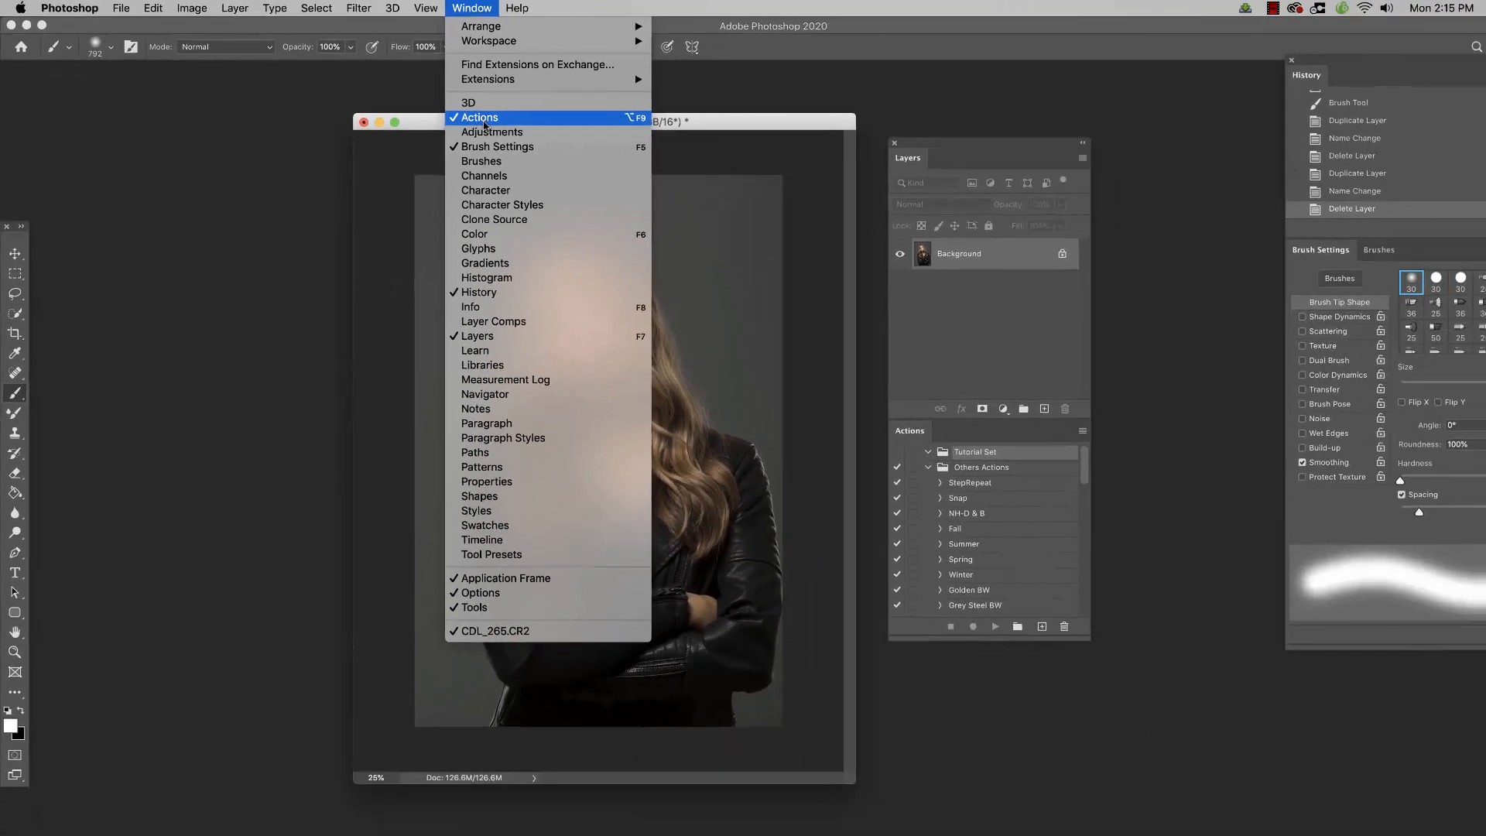
{"action": "left_click", "coordinate": [1158, 406]}
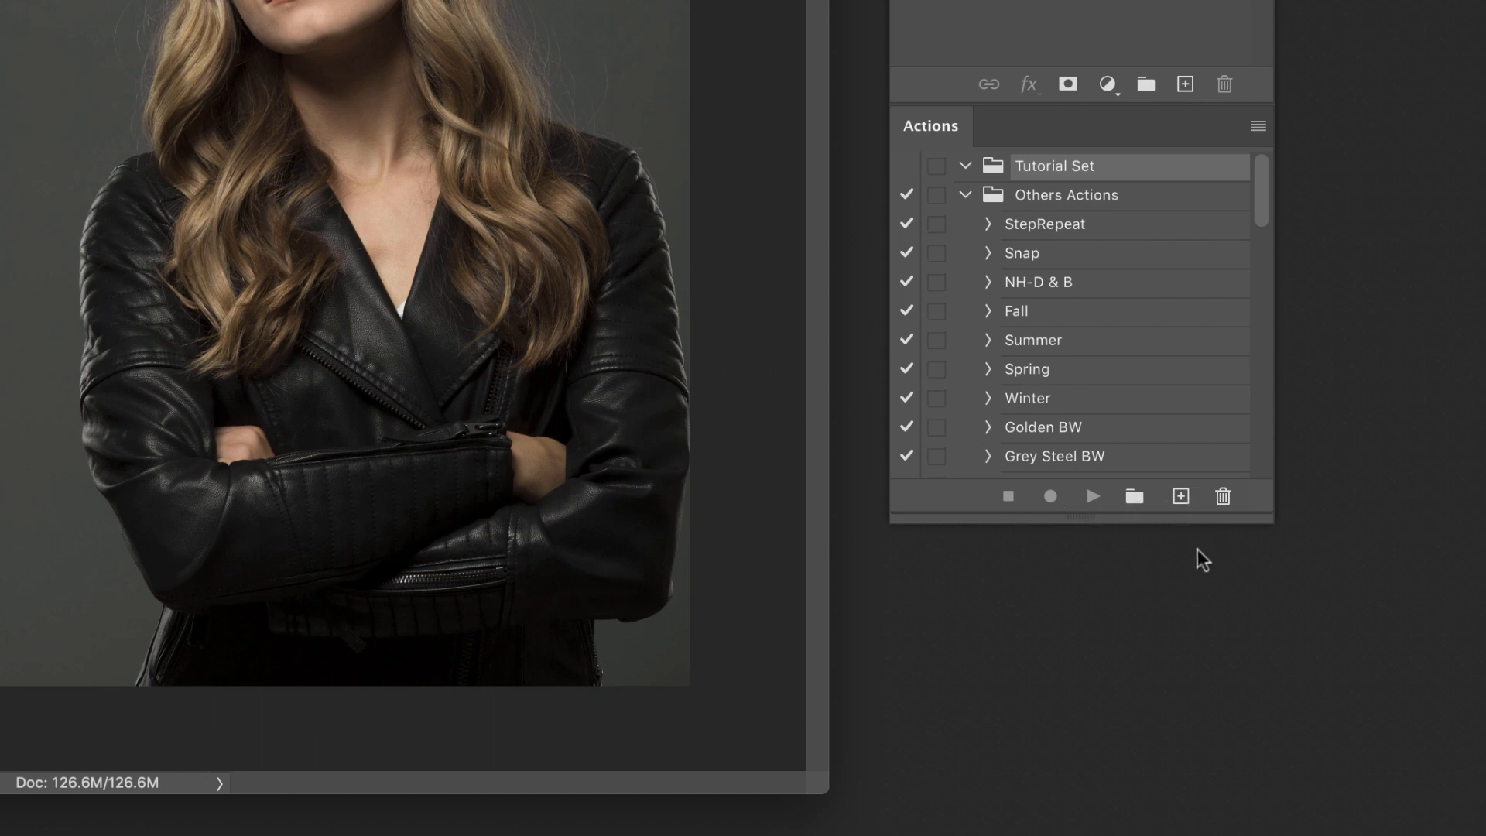
Start recording a new action named Retouch Setup in the Tutorial Set, with green as its colour
{"action": "left_click", "coordinate": [1258, 126]}
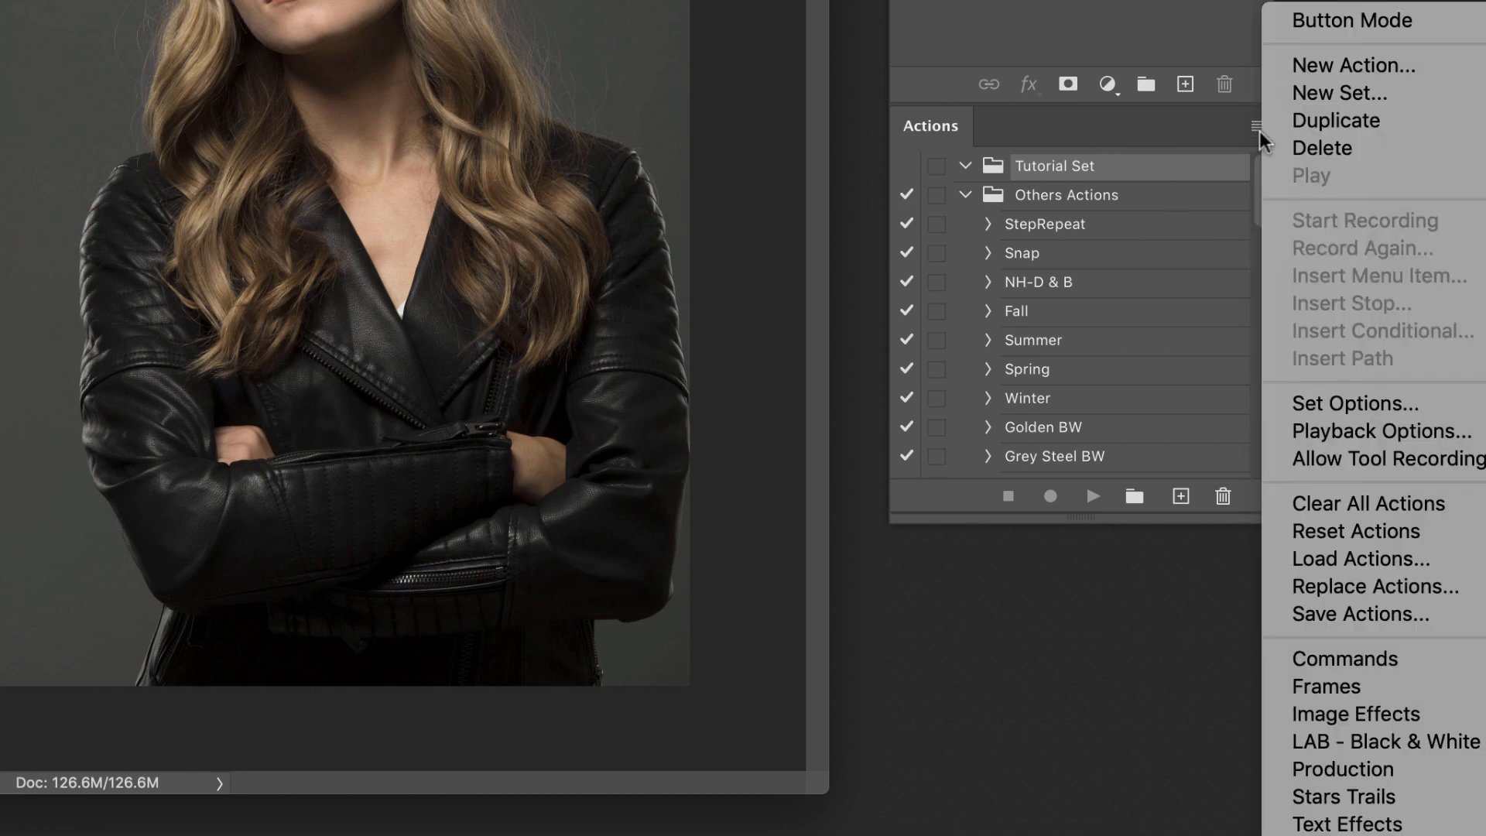
{"action": "left_click", "coordinate": [1325, 63]}
{"action": "left_click_drag", "start_coordinate": [493, 128], "coordinate": [476, 140]}
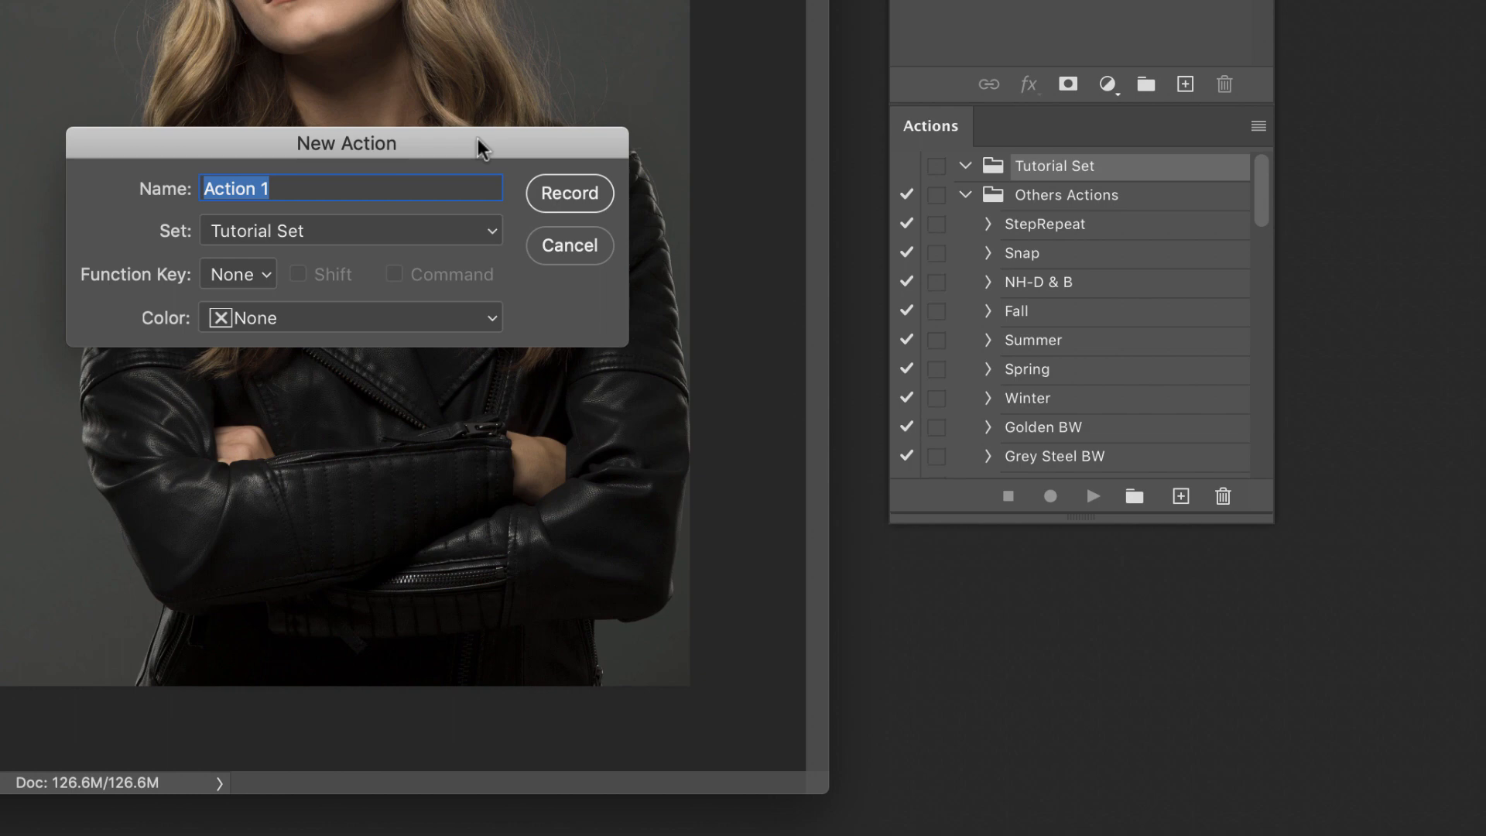
{"action": "type", "text": "Re"}
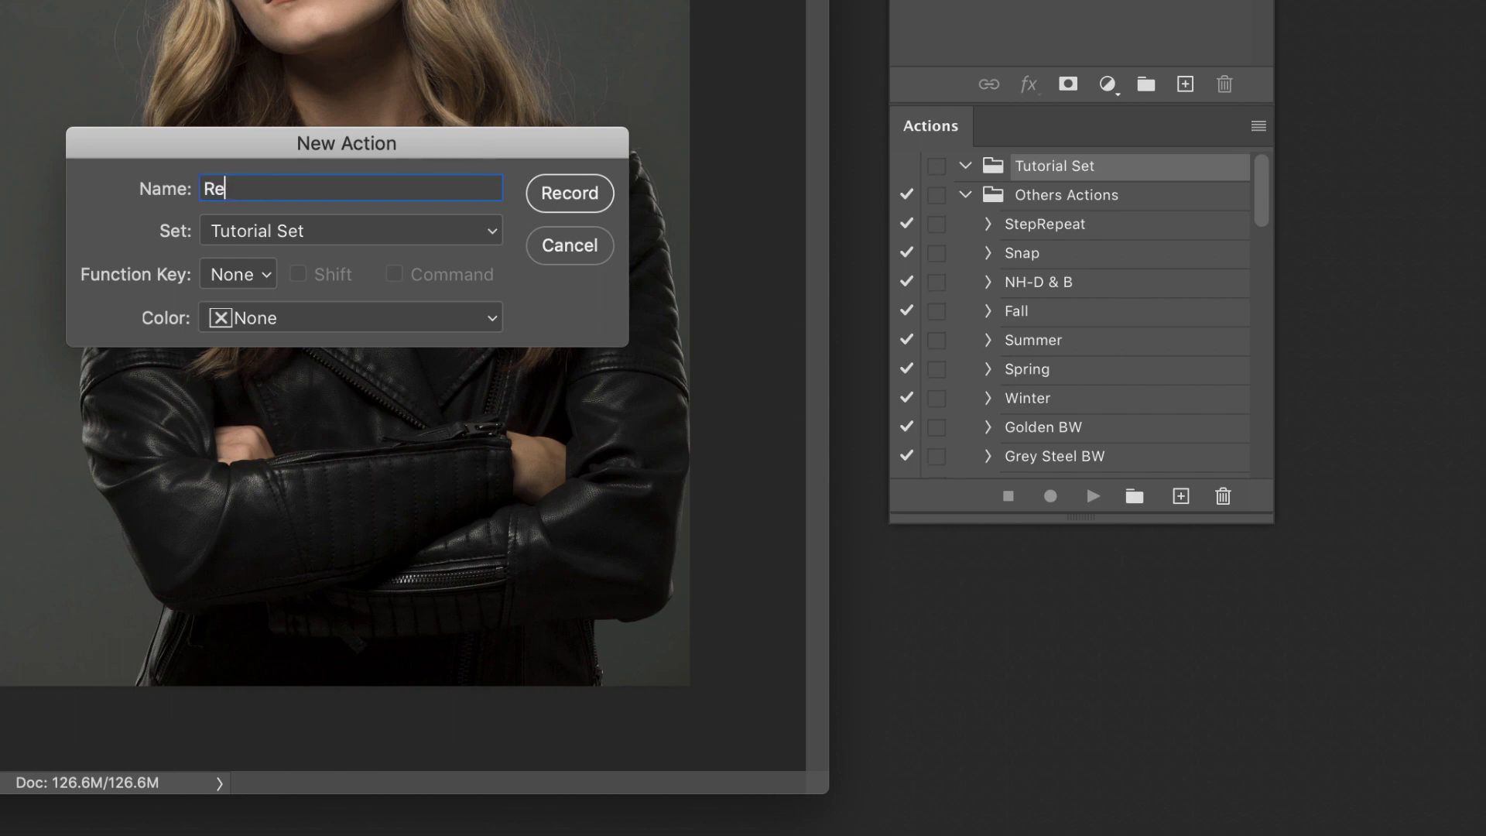
{"action": "type", "text": "touch Setup"}
{"action": "left_click", "coordinate": [489, 319]}
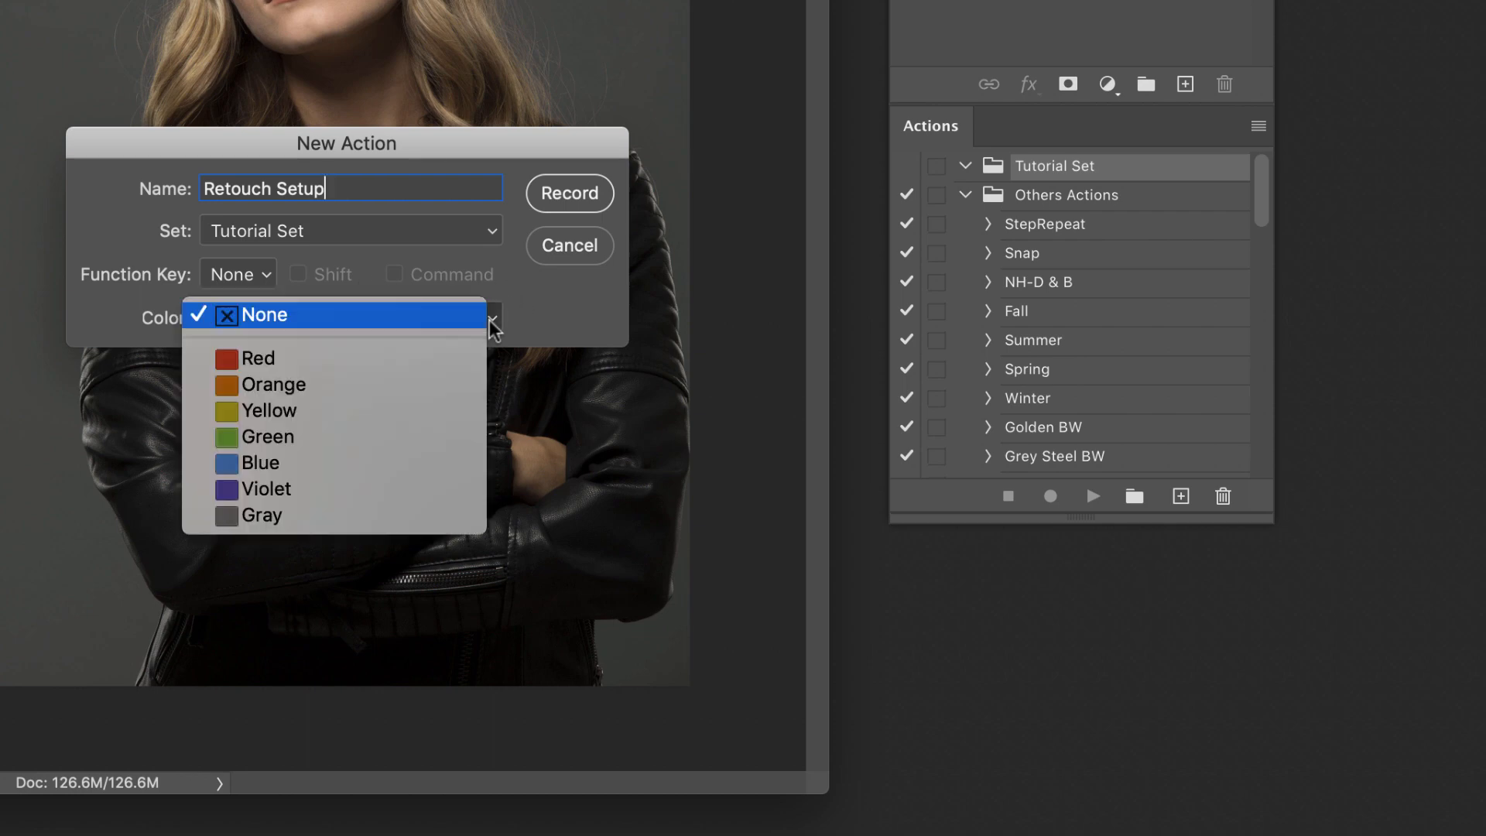
{"action": "left_click", "coordinate": [307, 439]}
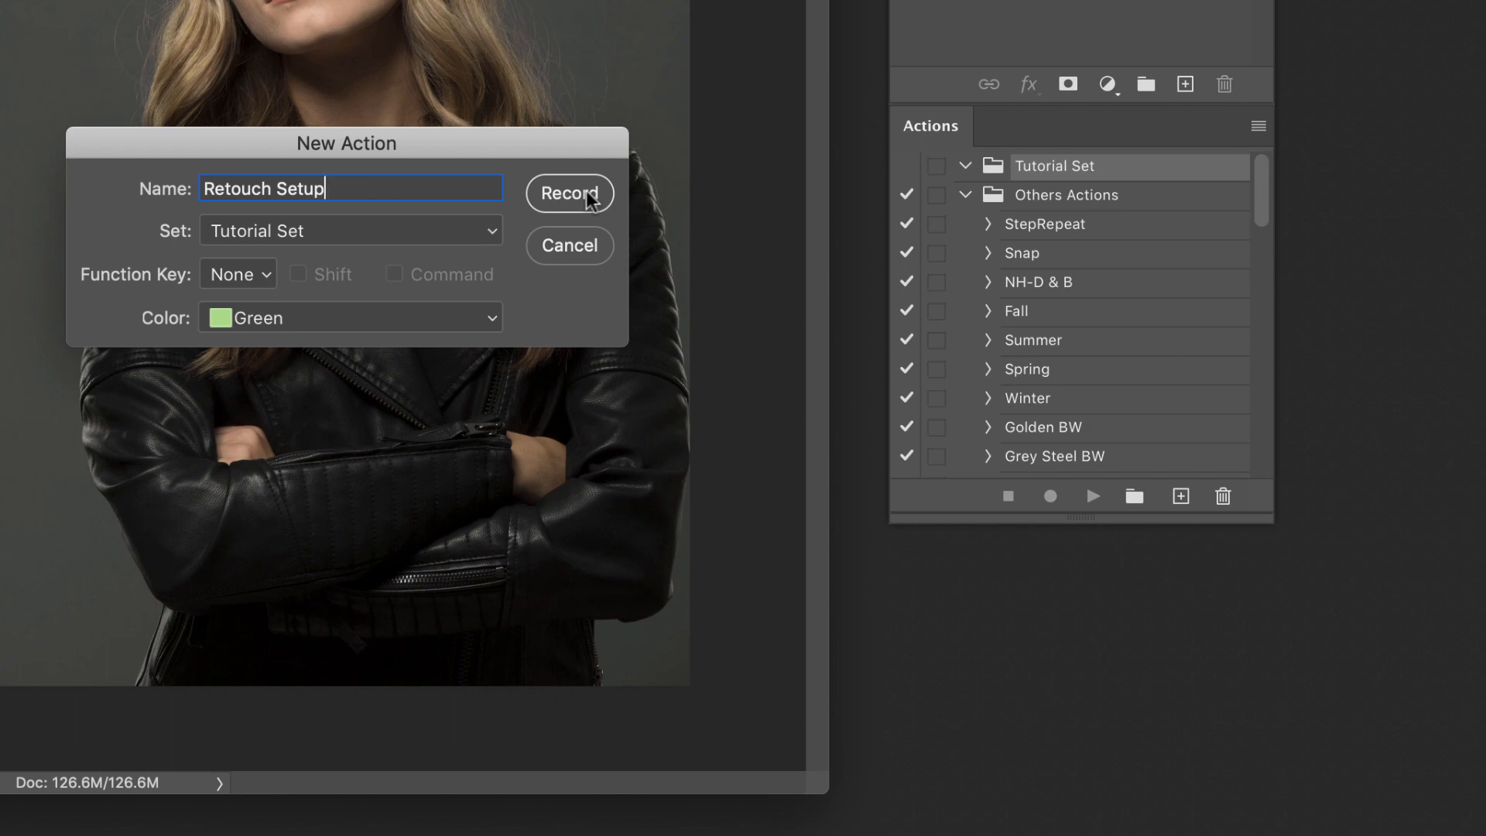
{"action": "left_click", "coordinate": [565, 192]}
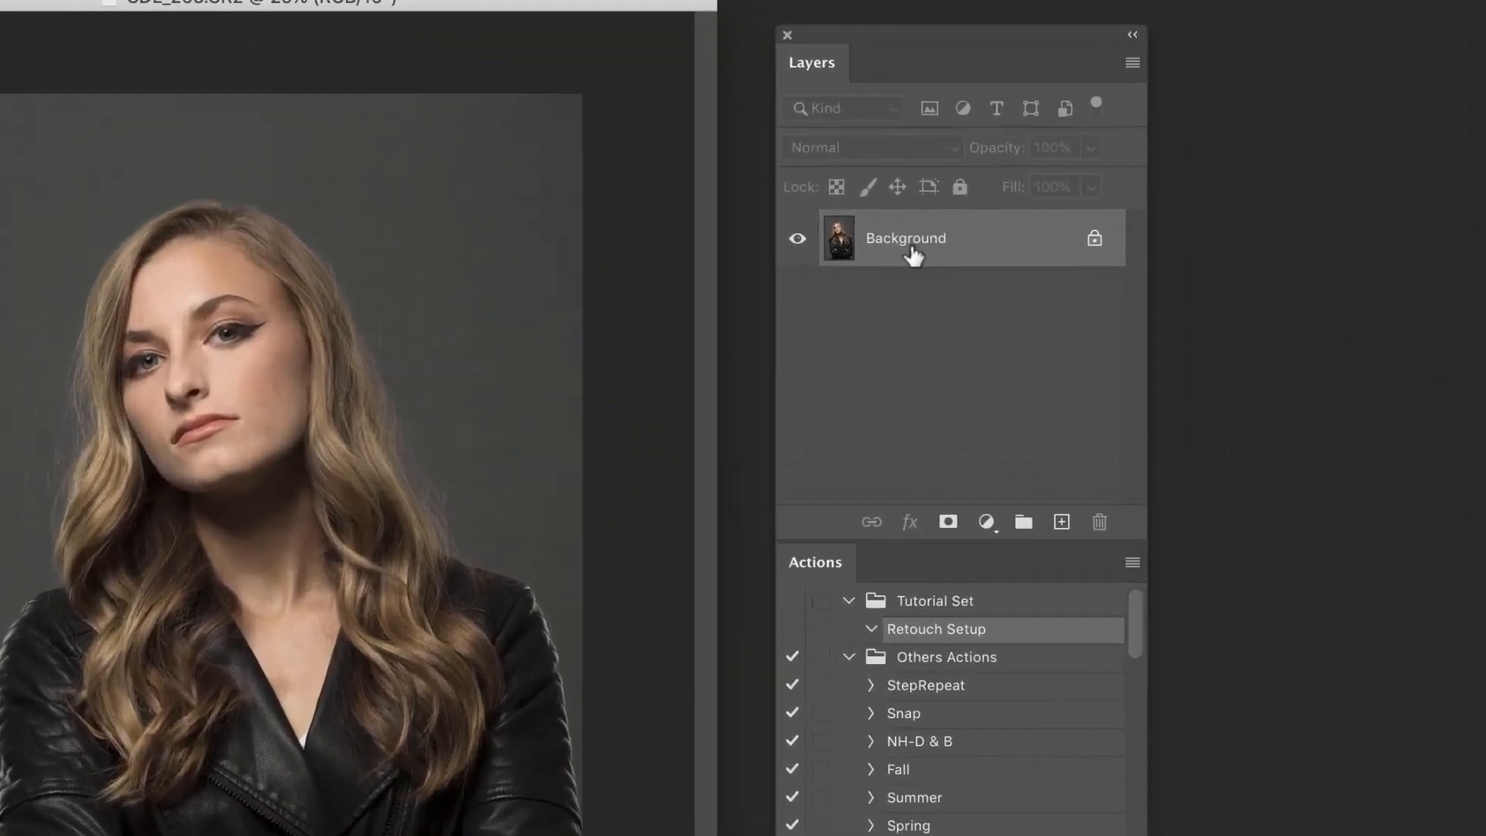
Duplicate the Background layer with the copy named Retouching, and end the recording of the Retouch Setup action
{"action": "left_click_drag", "start_coordinate": [904, 240], "coordinate": [1052, 529]}
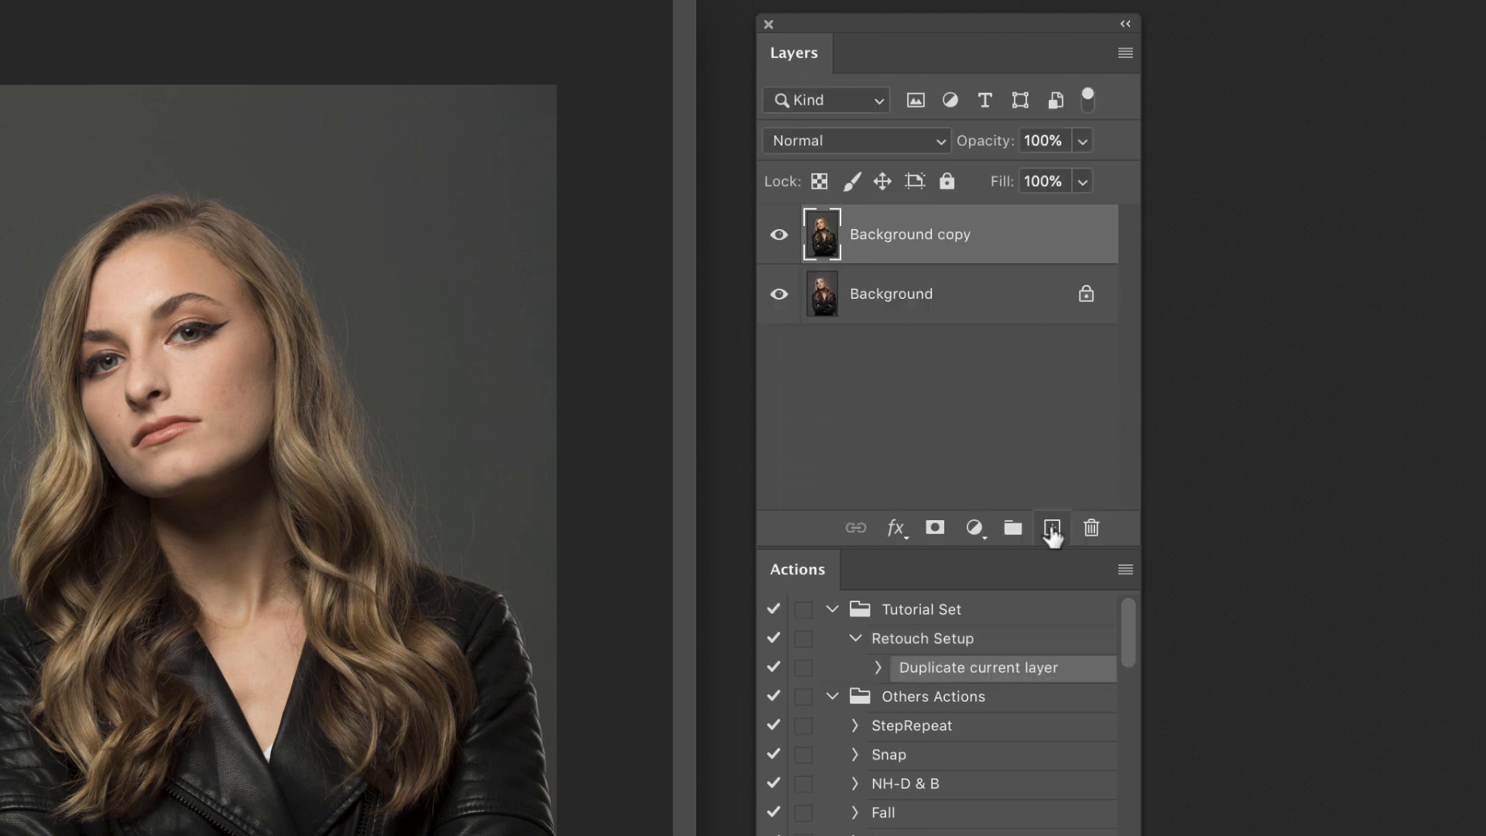
{"action": "double_click", "coordinate": [915, 233]}
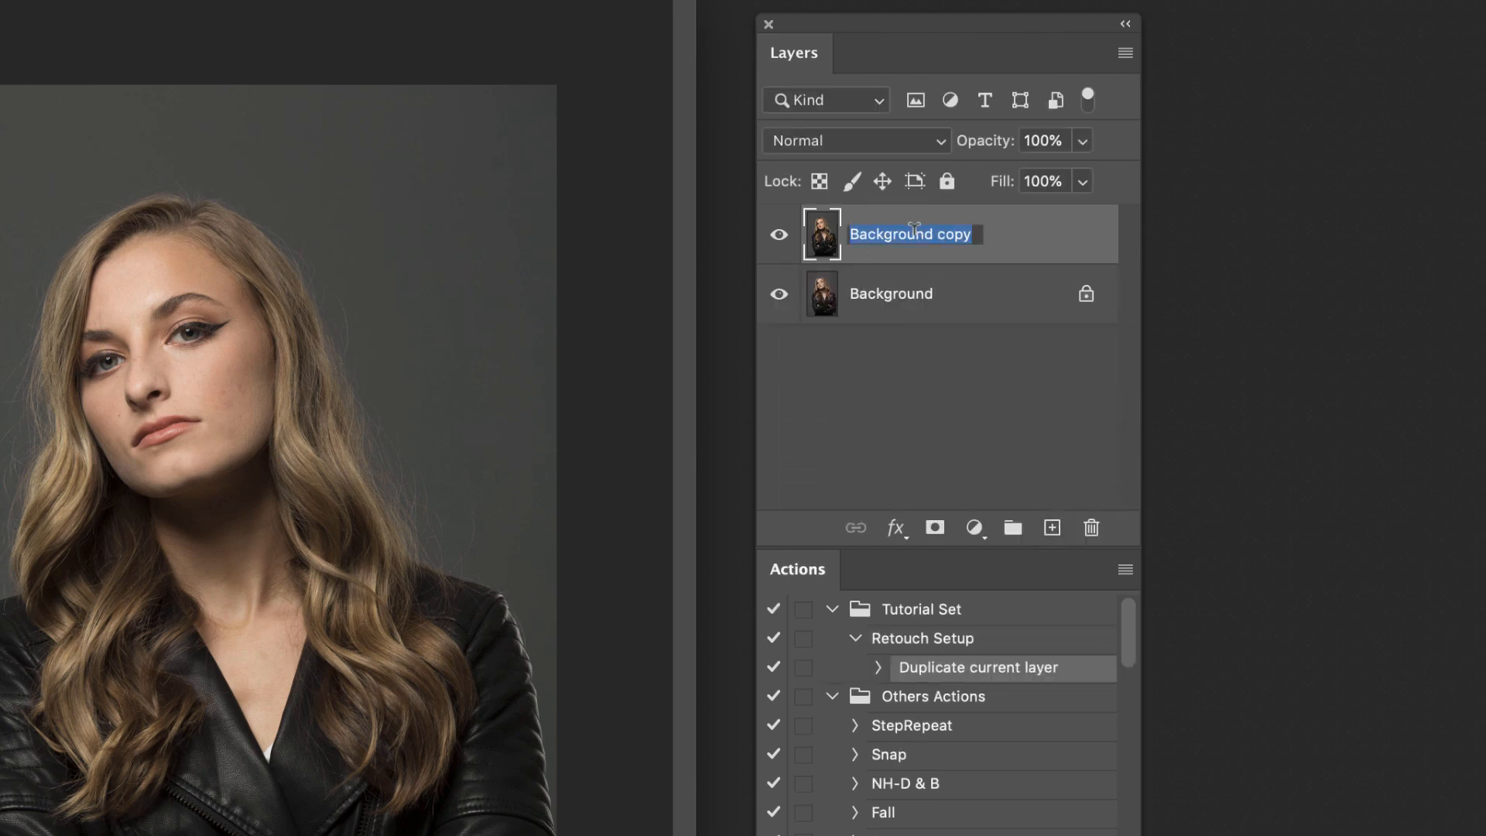
{"action": "type", "text": "Reto"}
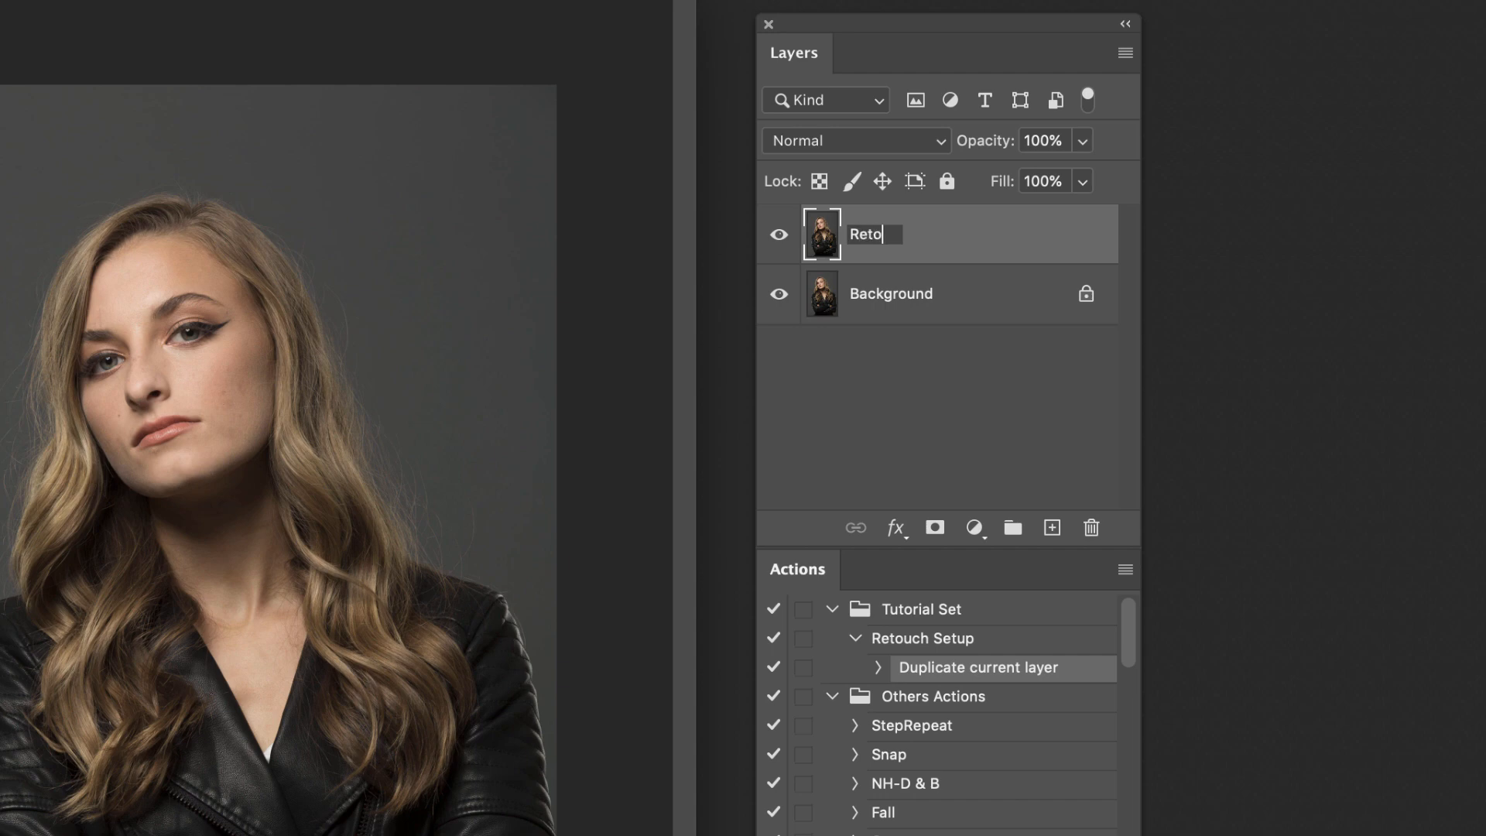
{"action": "type", "text": "uching"}
{"action": "key", "text": "Return"}
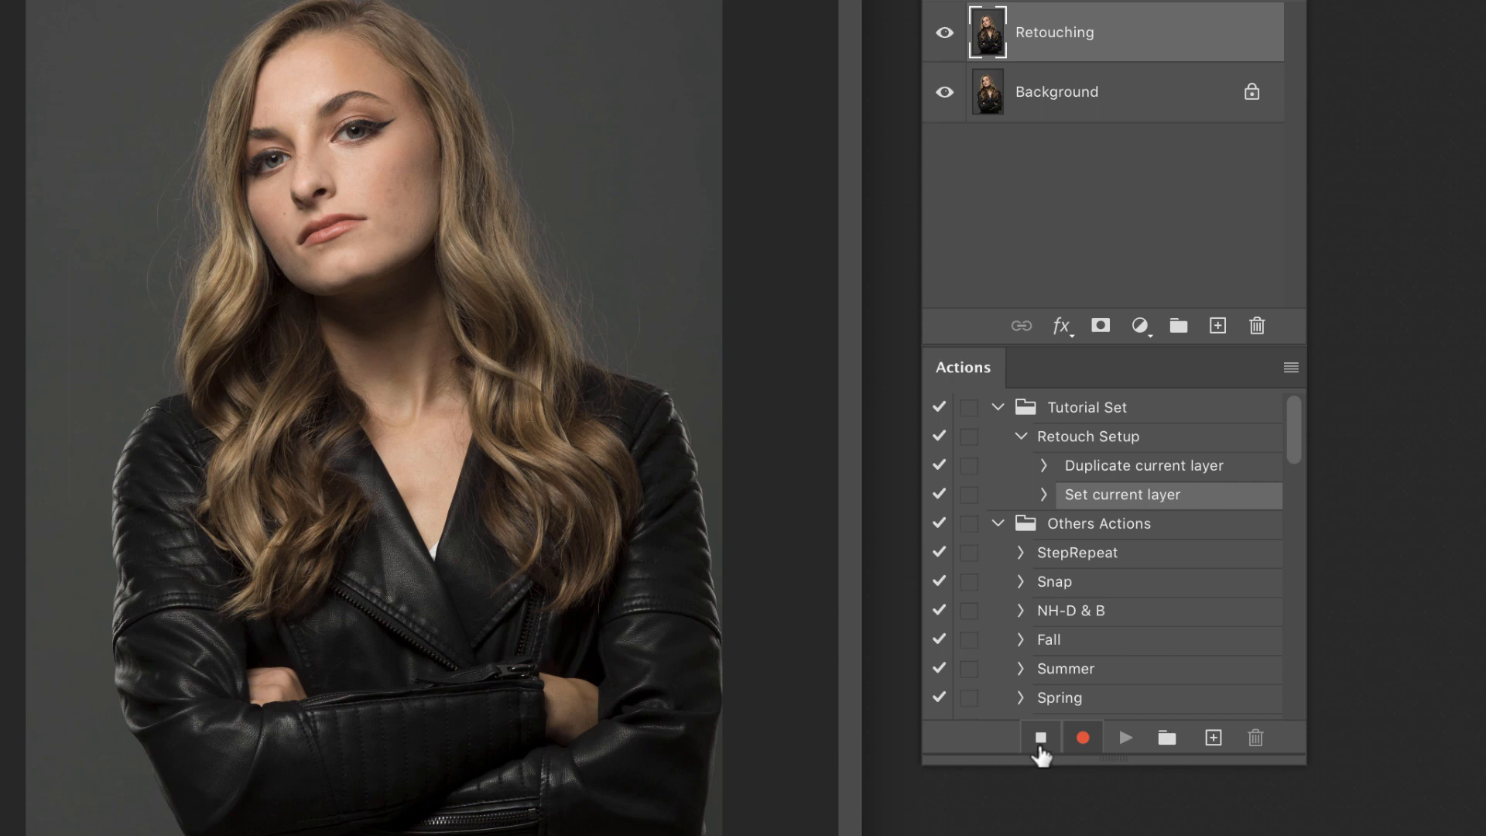
{"action": "left_click", "coordinate": [1039, 745]}
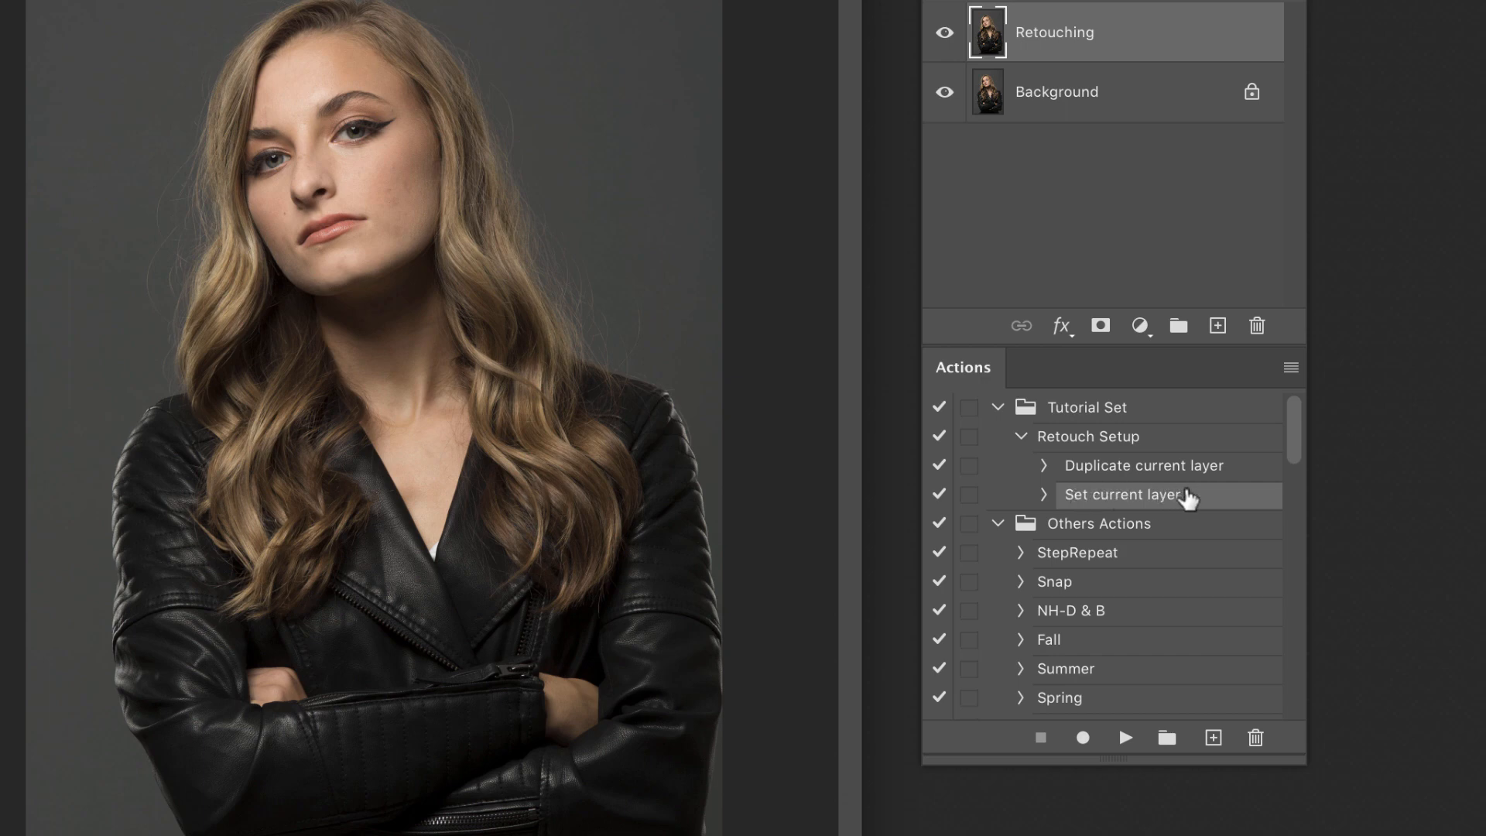
{"action": "left_click", "coordinate": [1021, 437]}
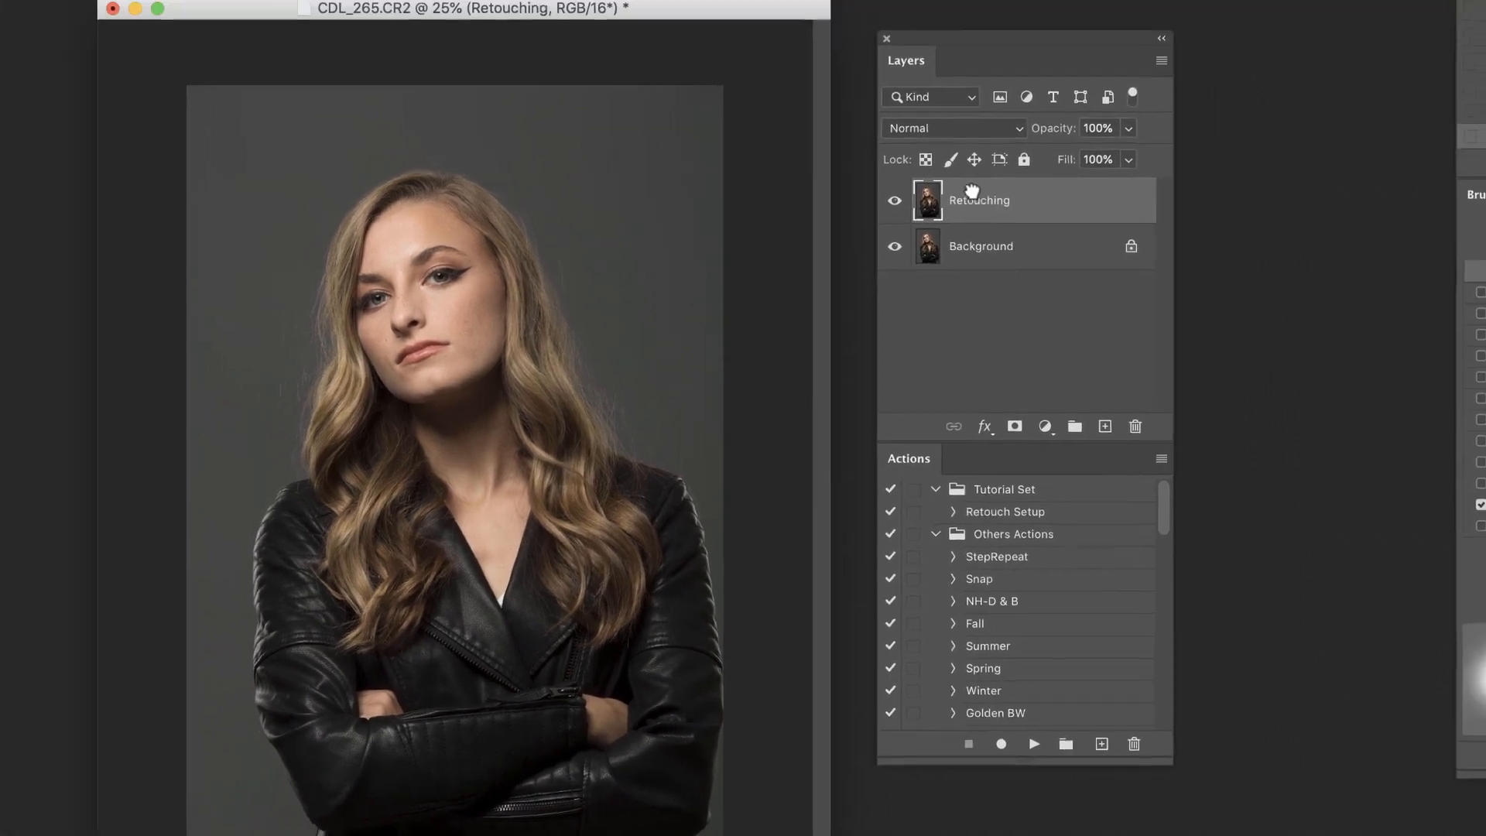
Delete the Retouching layer so only the Background remains, and shift the document window slightly
{"action": "mouse_move", "coordinate": [1068, 23]}
{"action": "left_mouse_down"}
{"action": "mouse_move", "coordinate": [1247, 275]}
{"action": "mouse_move", "coordinate": [1259, 322]}
{"action": "left_mouse_up"}
{"action": "left_click_drag", "start_coordinate": [1126, 435], "coordinate": [1125, 435]}
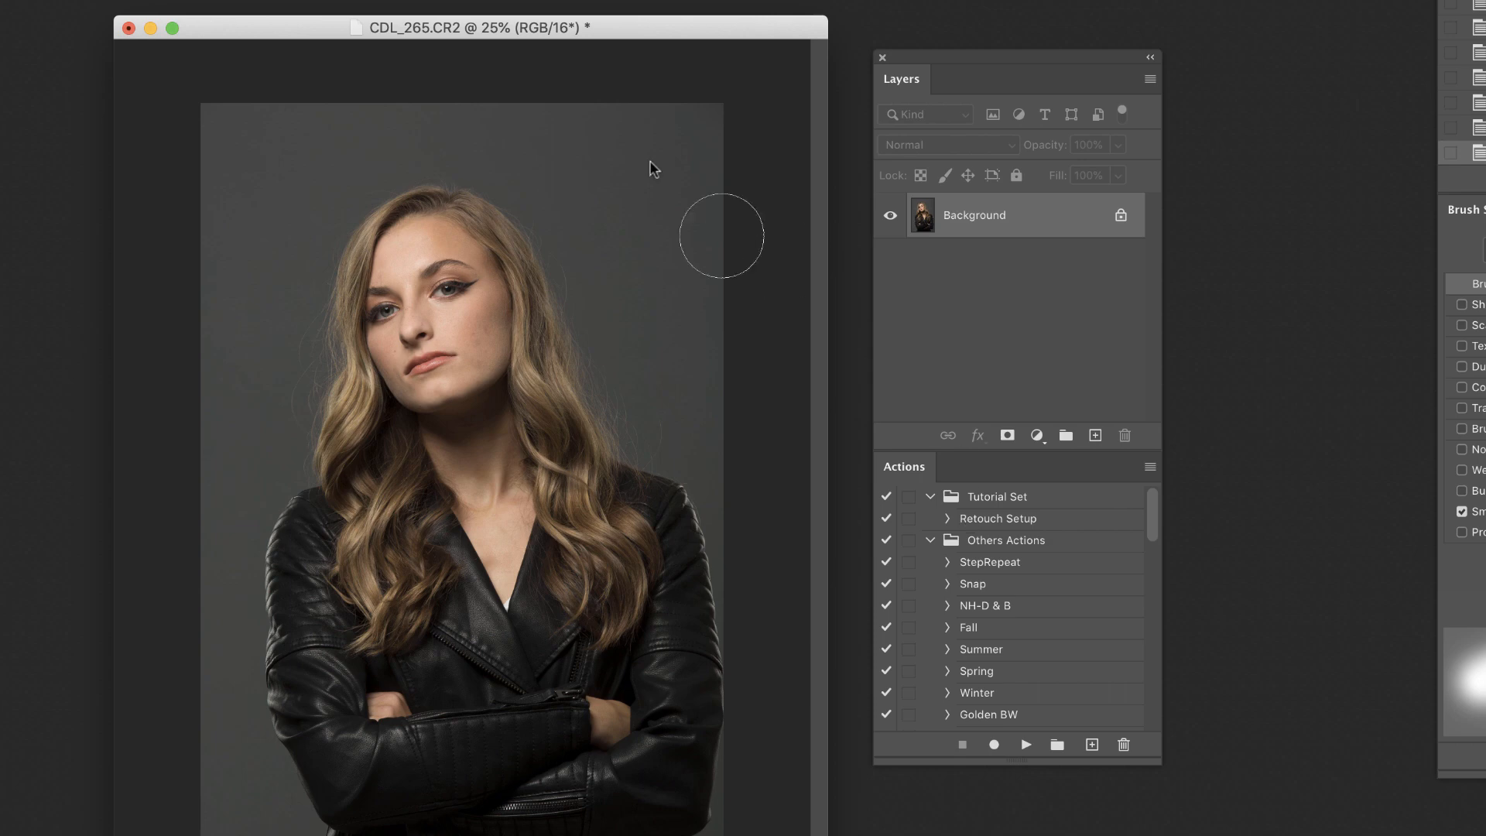
{"action": "mouse_move", "coordinate": [607, 30]}
{"action": "left_mouse_down"}
{"action": "mouse_move", "coordinate": [633, 1]}
{"action": "mouse_move", "coordinate": [623, 9]}
{"action": "left_mouse_up"}
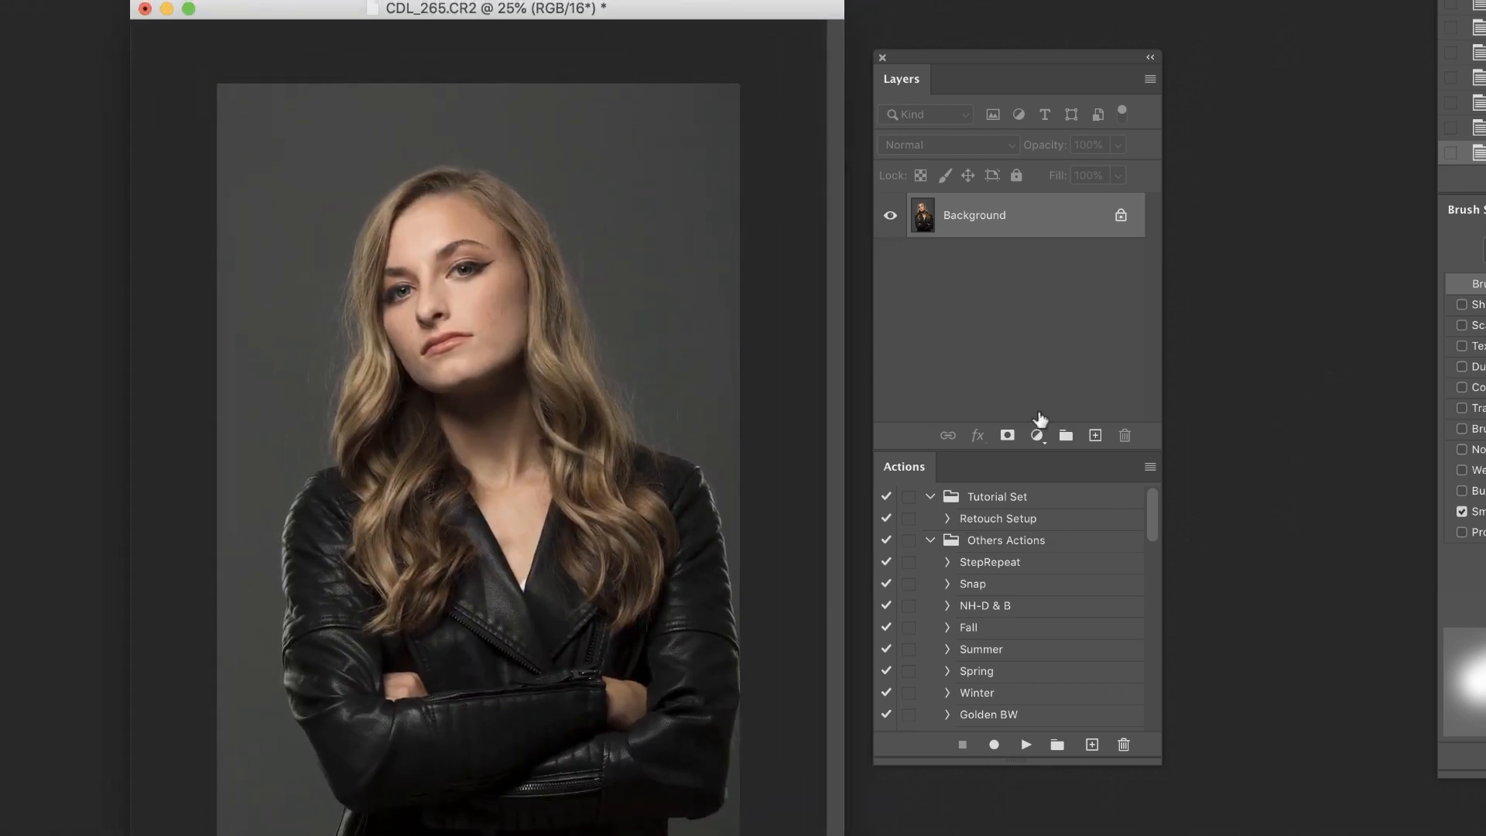
Test the Retouch Setup action by playing it twice, deleting the Retouching layer after each run
{"action": "left_click", "coordinate": [981, 523]}
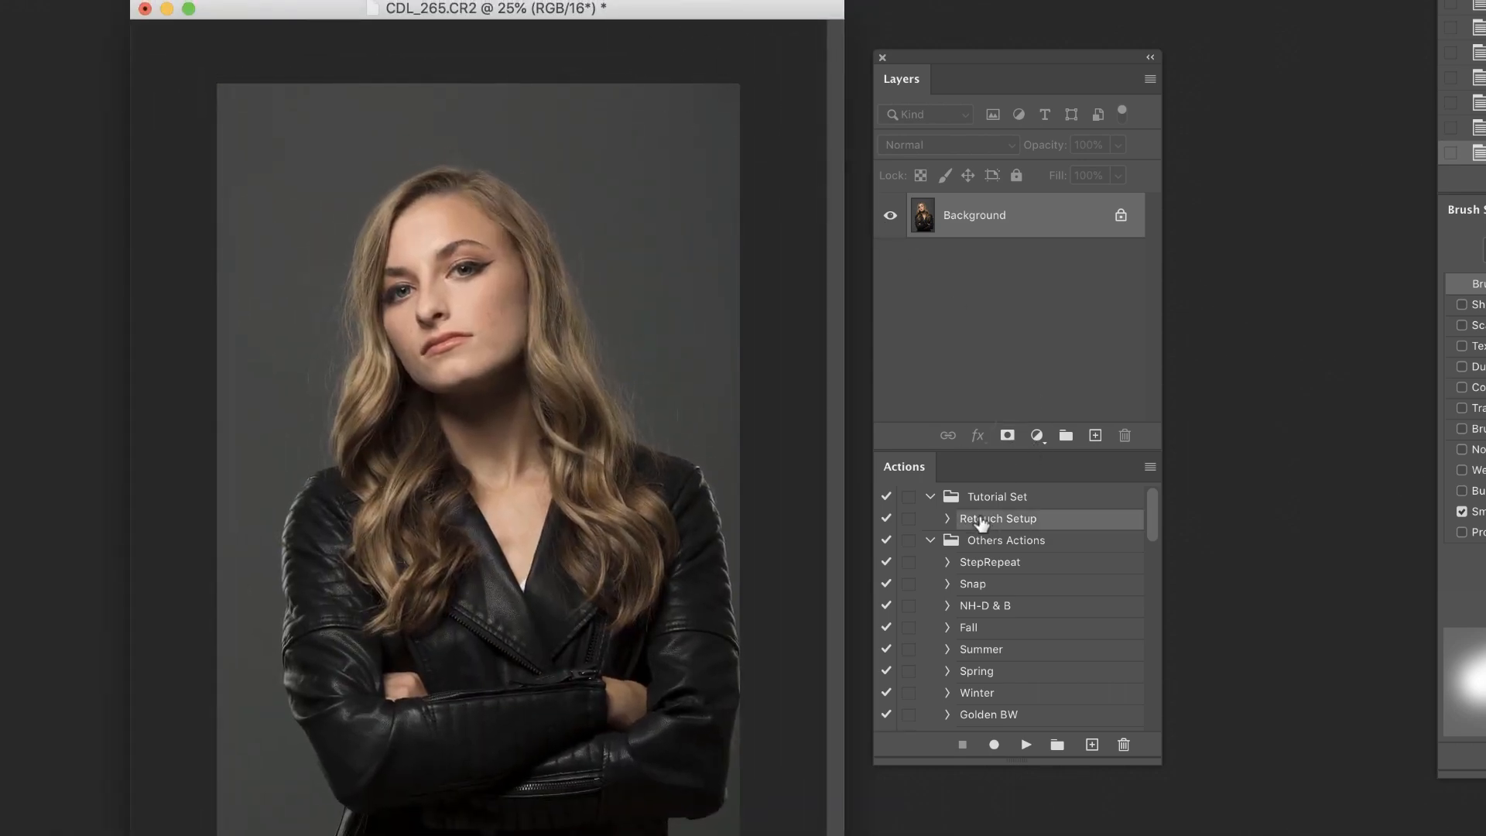
{"action": "left_click", "coordinate": [1025, 748]}
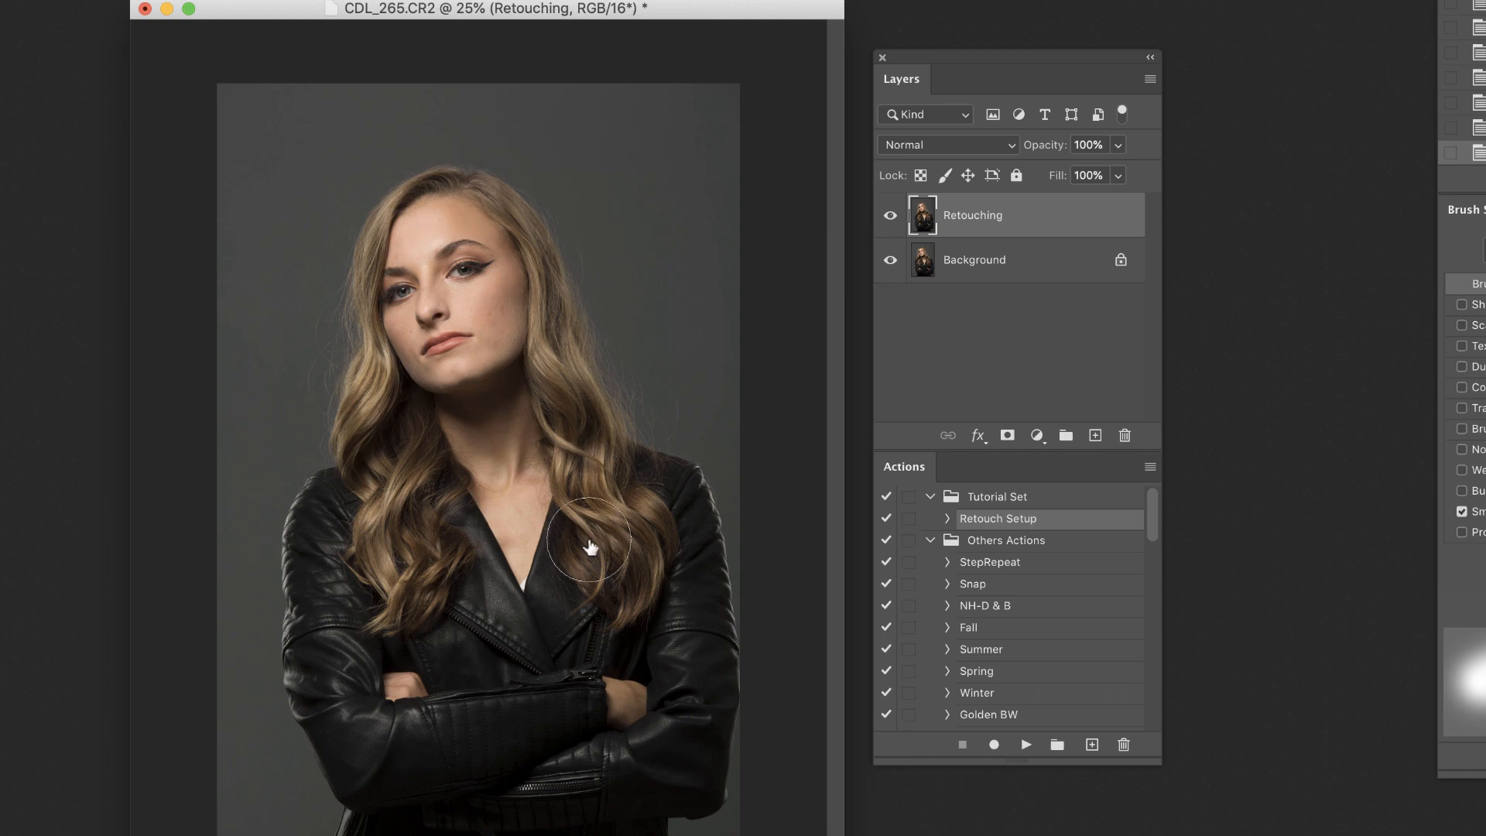
{"action": "mouse_move", "coordinate": [988, 217]}
{"action": "left_mouse_down"}
{"action": "mouse_move", "coordinate": [1123, 407]}
{"action": "mouse_move", "coordinate": [1126, 436]}
{"action": "left_mouse_up"}
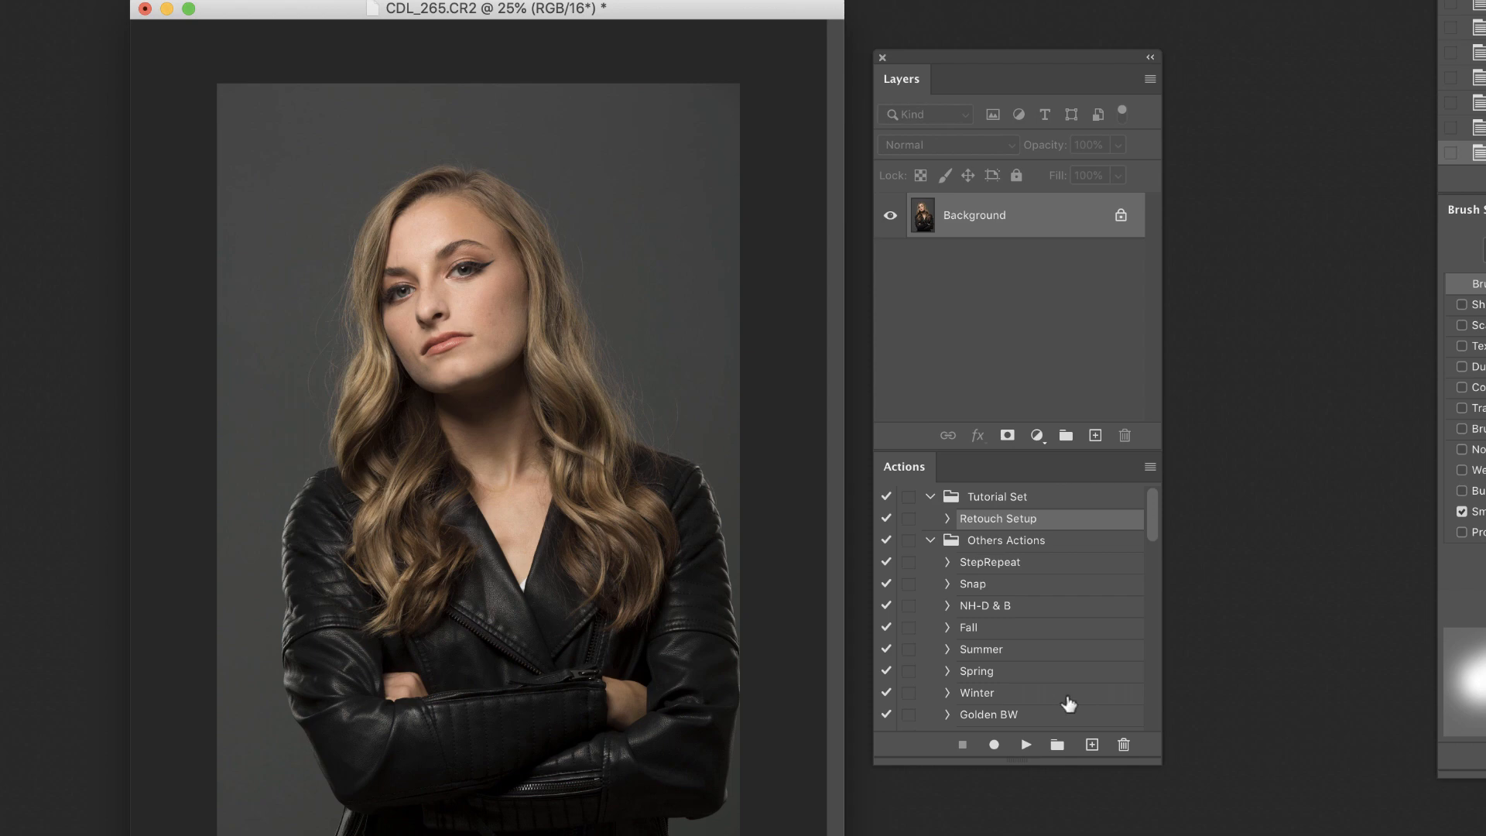
{"action": "left_click", "coordinate": [1027, 746]}
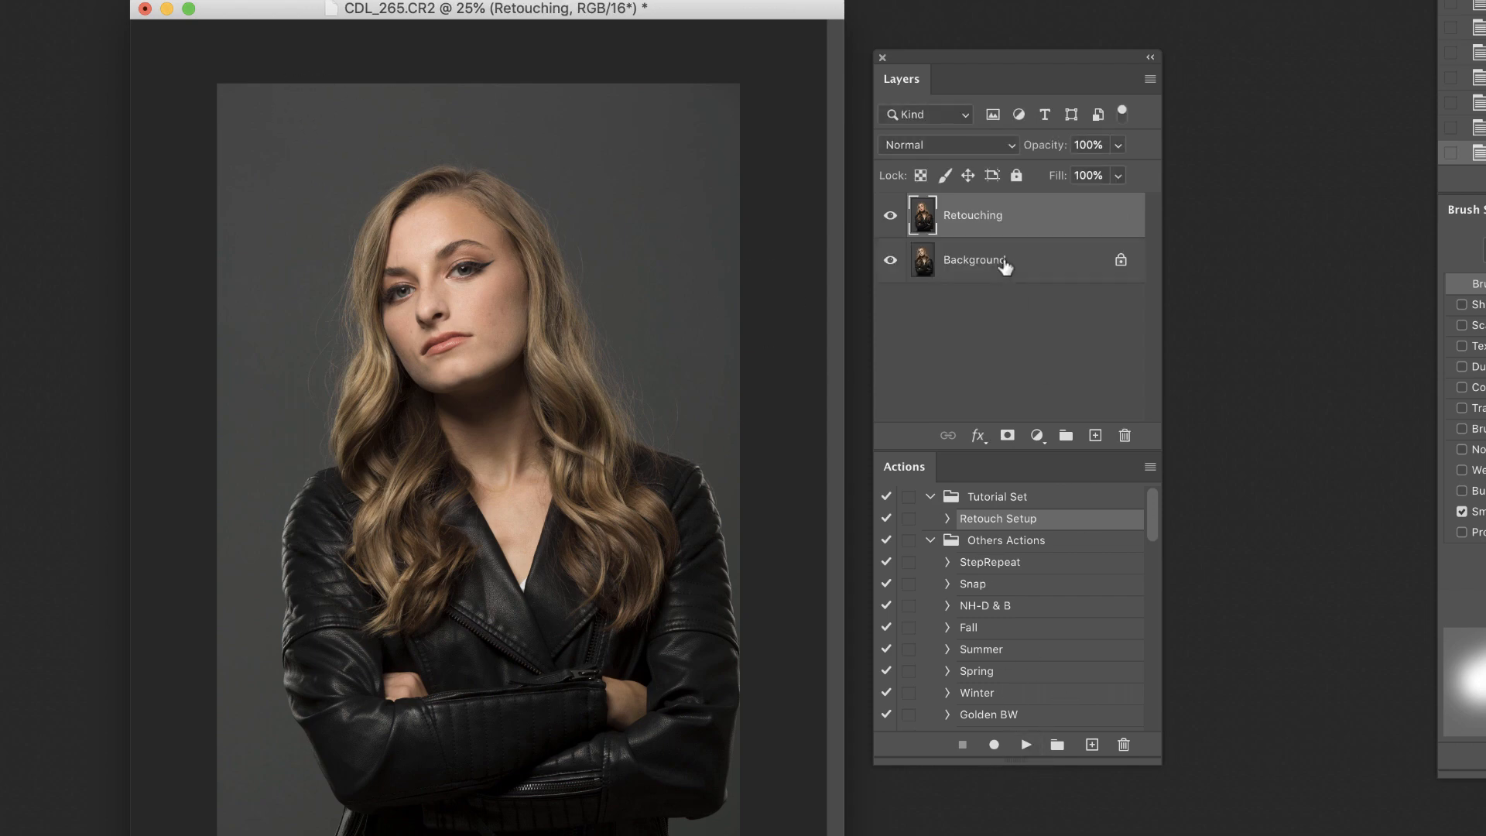
{"action": "left_click_drag", "start_coordinate": [1008, 215], "coordinate": [1128, 436]}
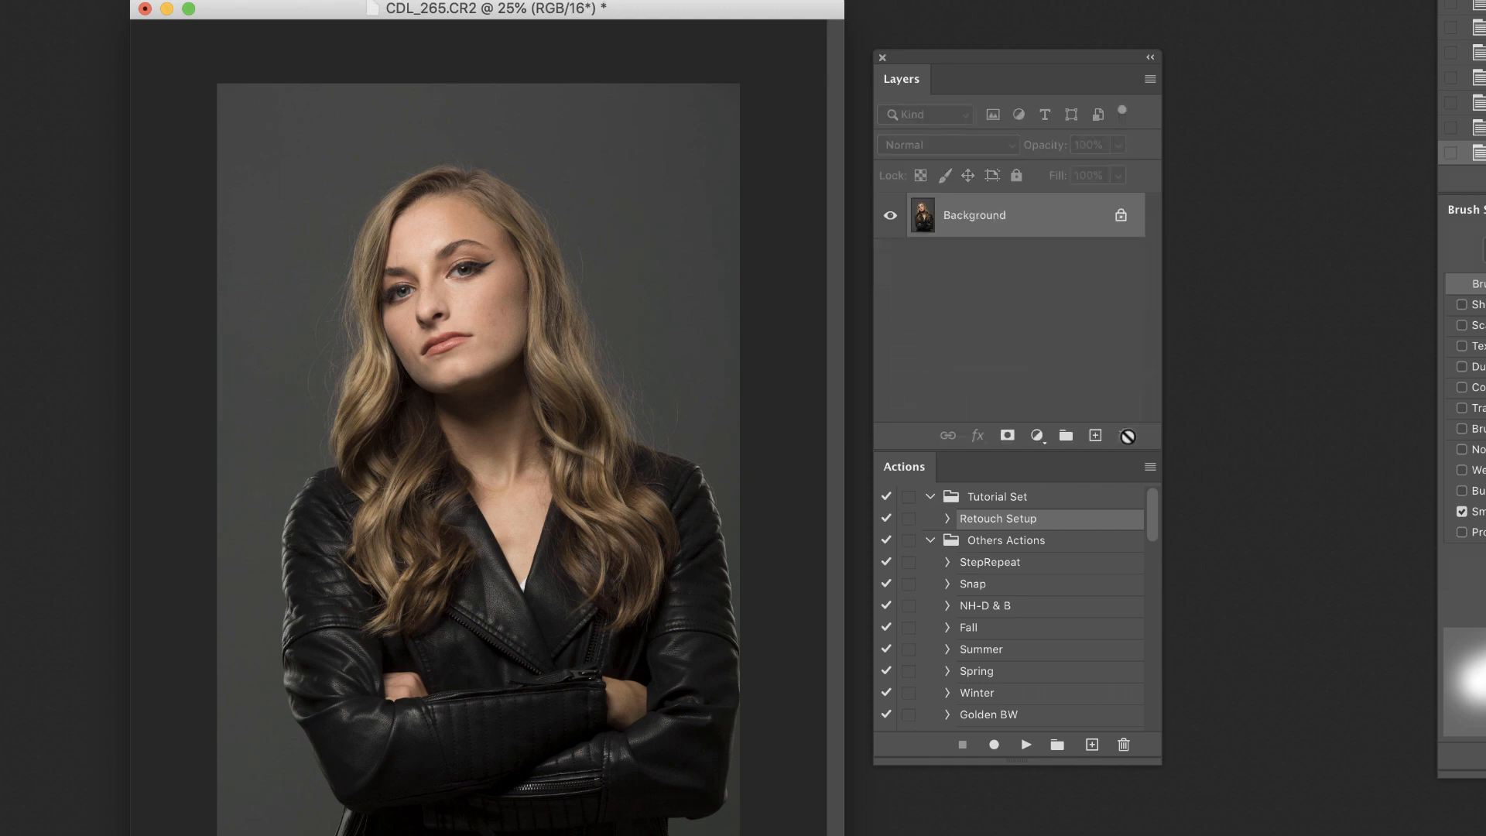
Start recording a new action named DodgeBurn in the Tutorial Set, leaving its colour at None
{"action": "left_click", "coordinate": [1150, 469]}
{"action": "left_click", "coordinate": [1195, 420]}
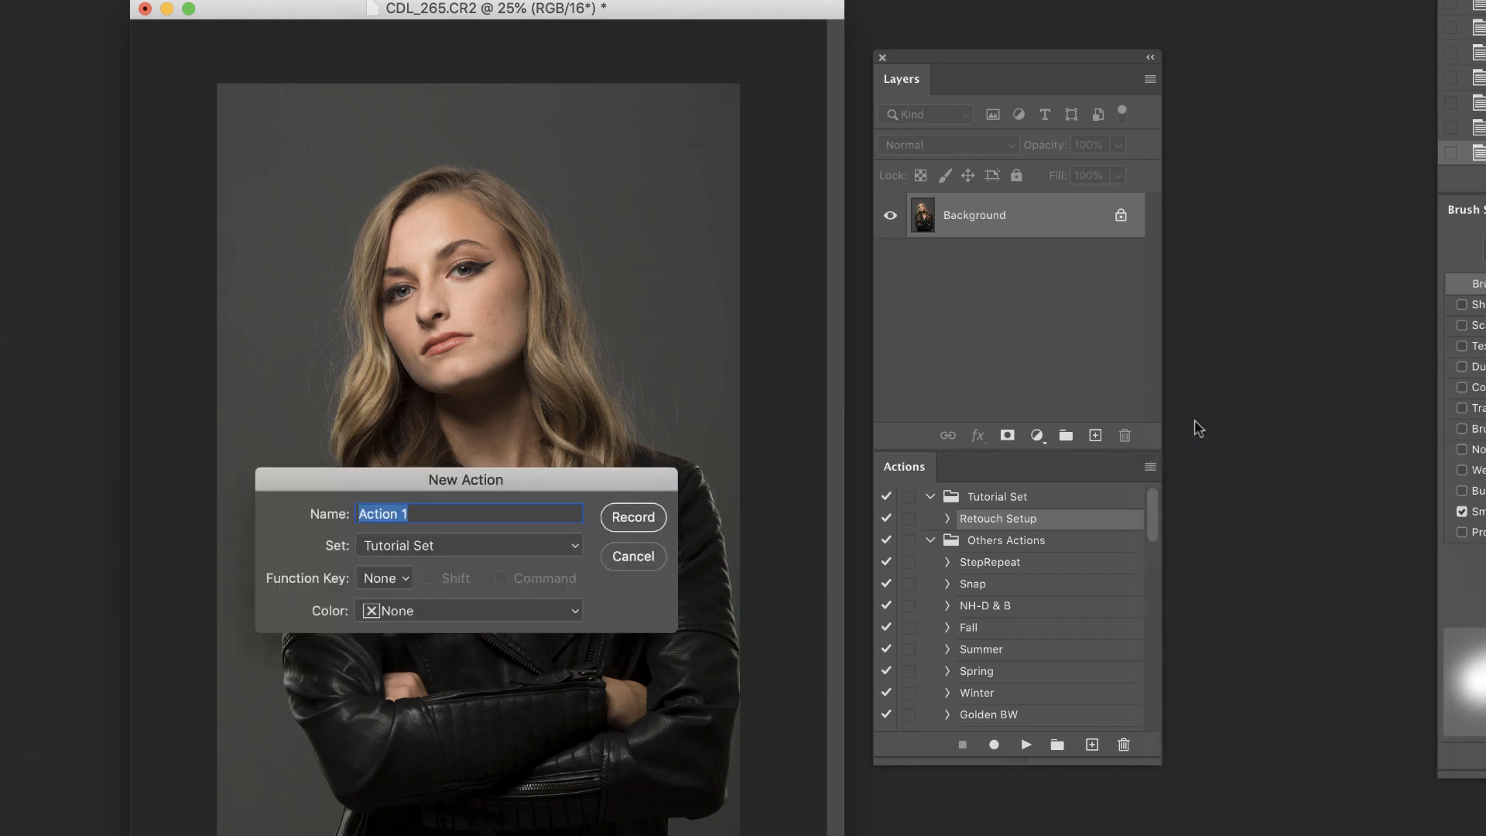
{"action": "type", "text": "DodgeBurn"}
{"action": "left_click", "coordinate": [515, 607]}
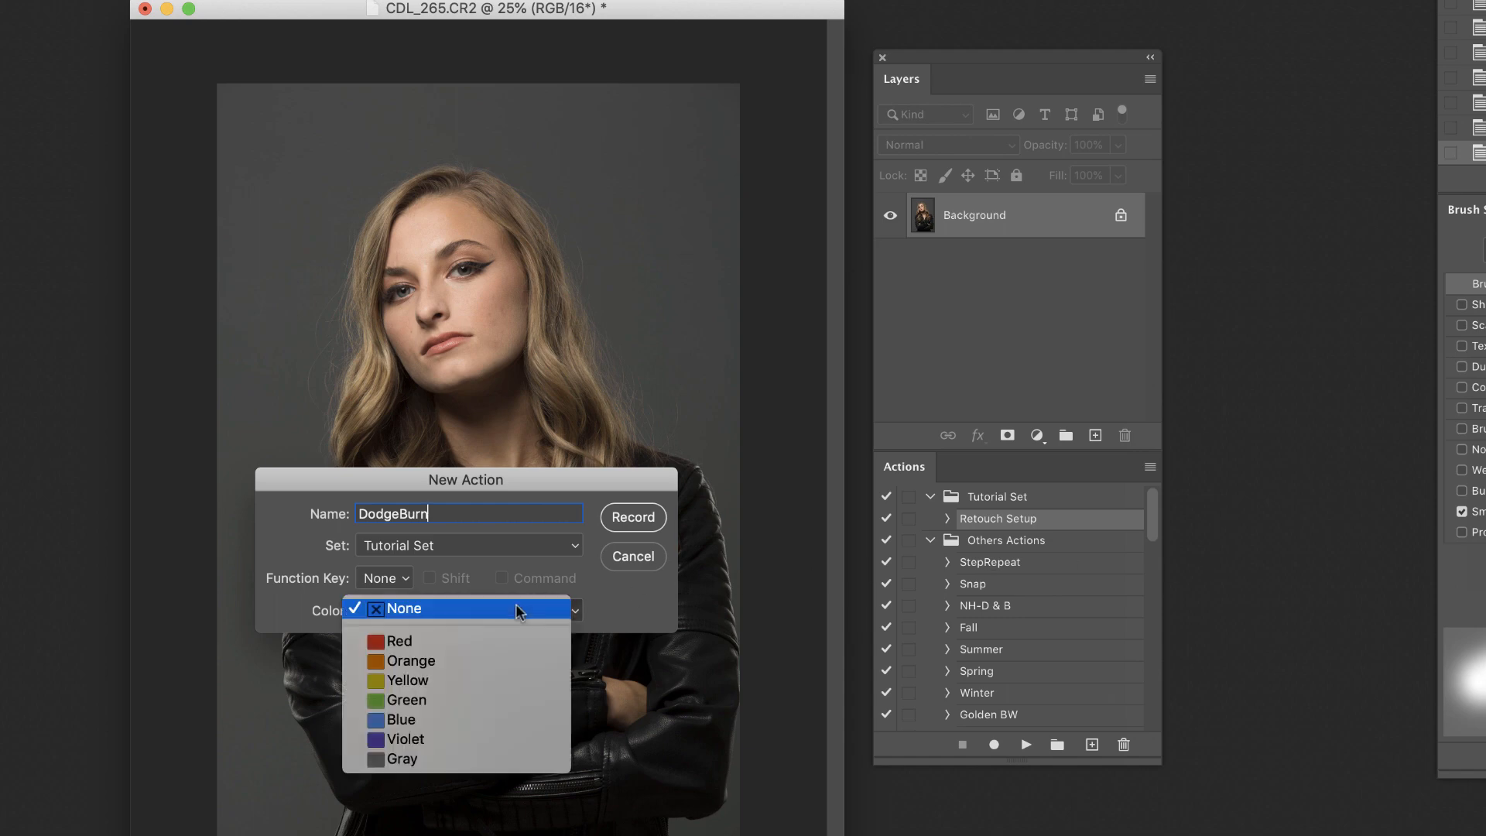
{"action": "left_click", "coordinate": [500, 683]}
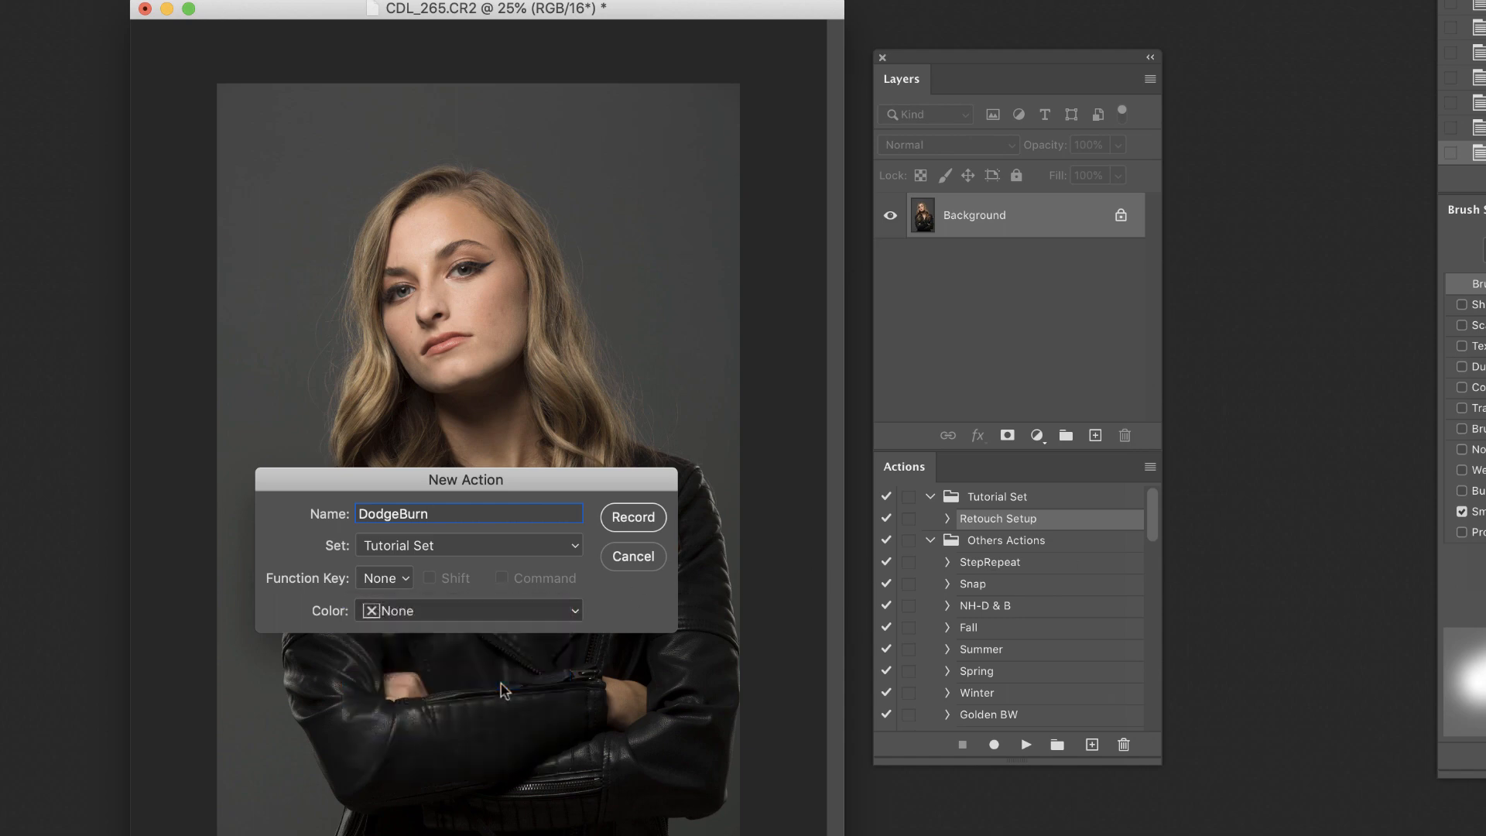
{"action": "left_click", "coordinate": [632, 517]}
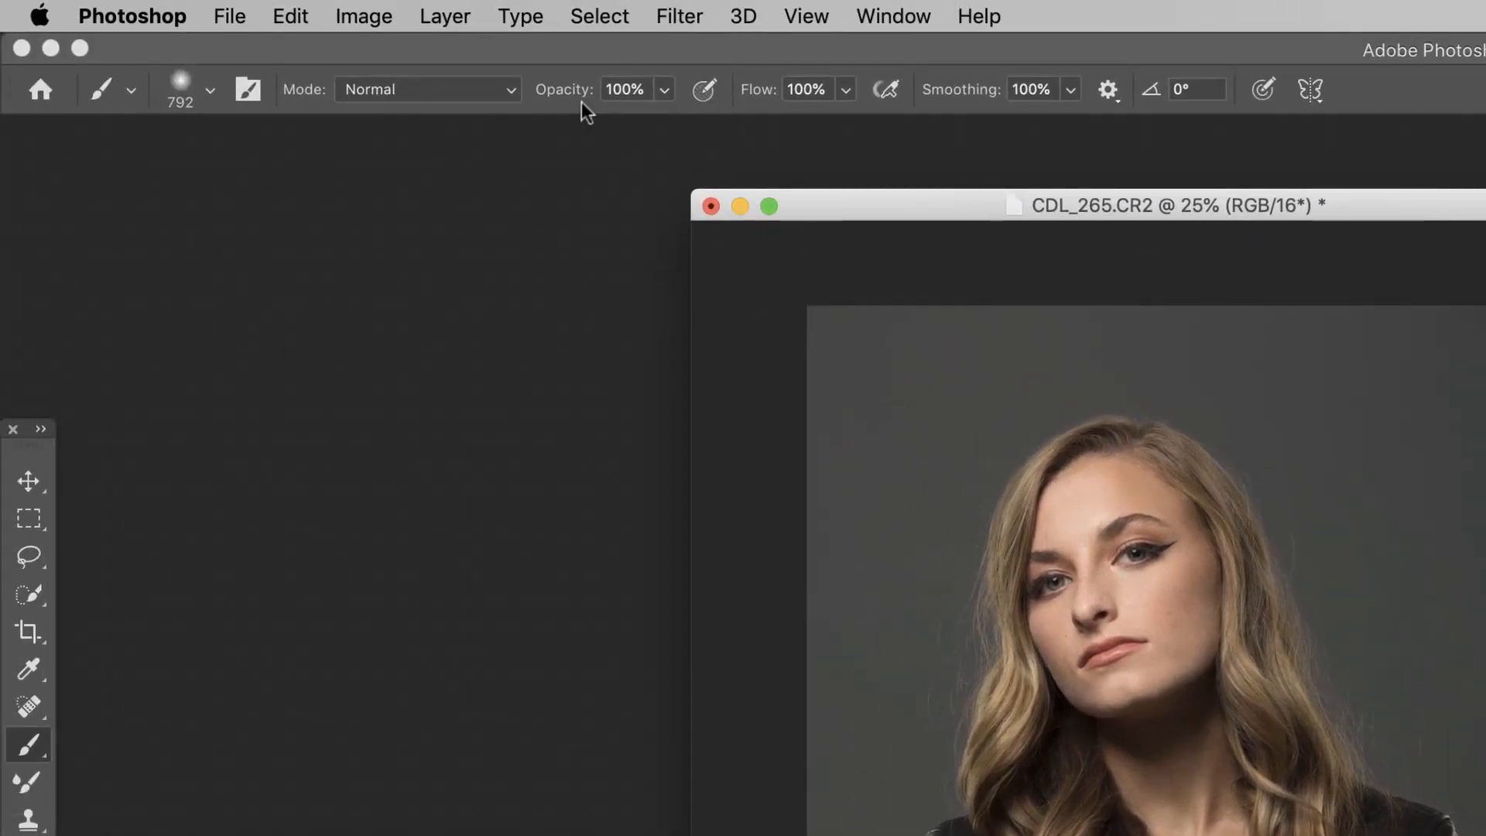
Add a DodgeBurn layer in Soft Light mode filled with 50% gray, and end the recording of the DodgeBurn action
{"action": "left_click", "coordinate": [445, 17]}
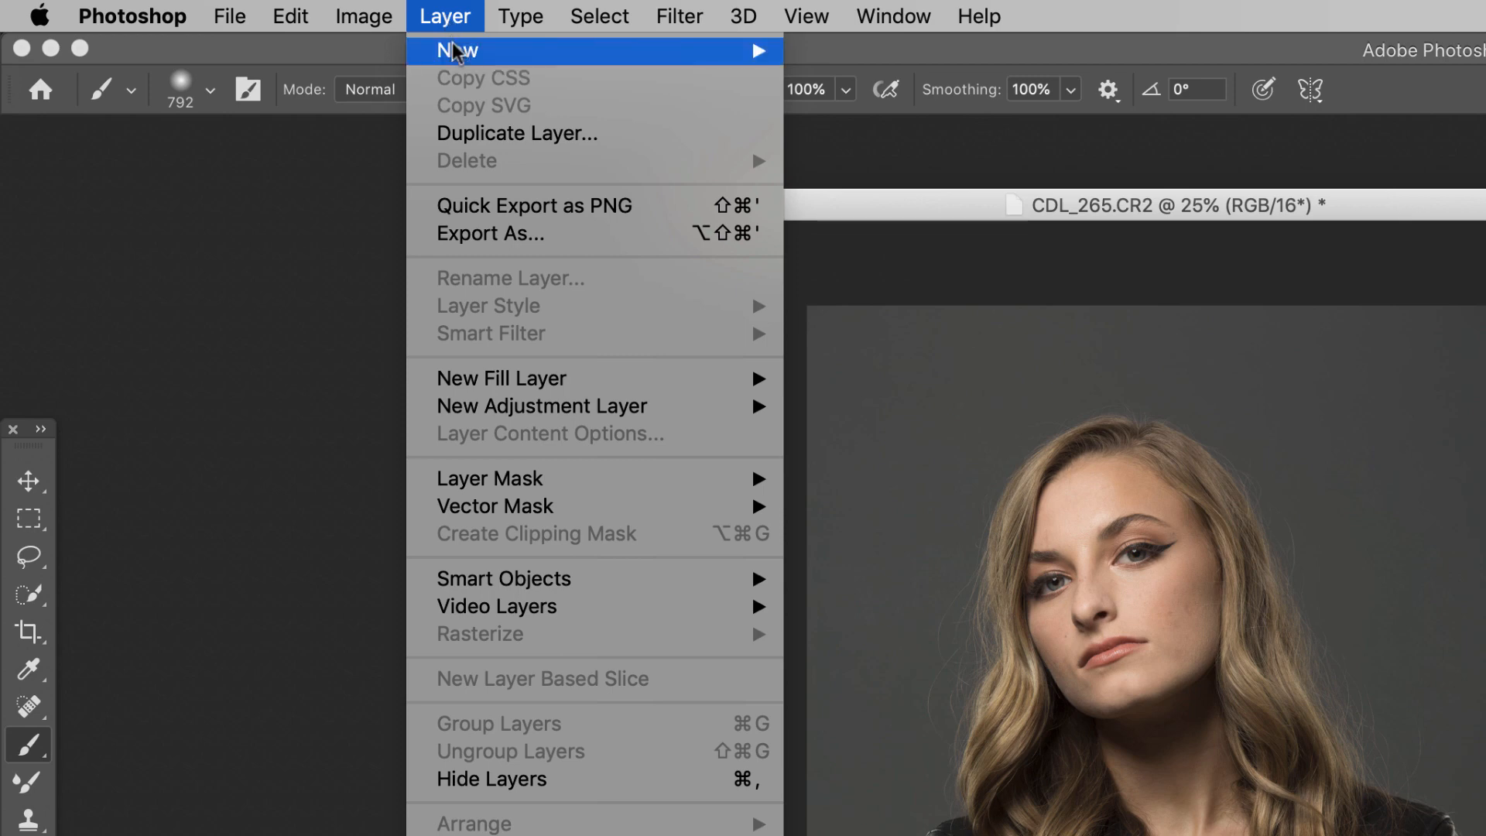
{"action": "mouse_move", "coordinate": [460, 50]}
{"action": "left_click", "coordinate": [840, 59]}
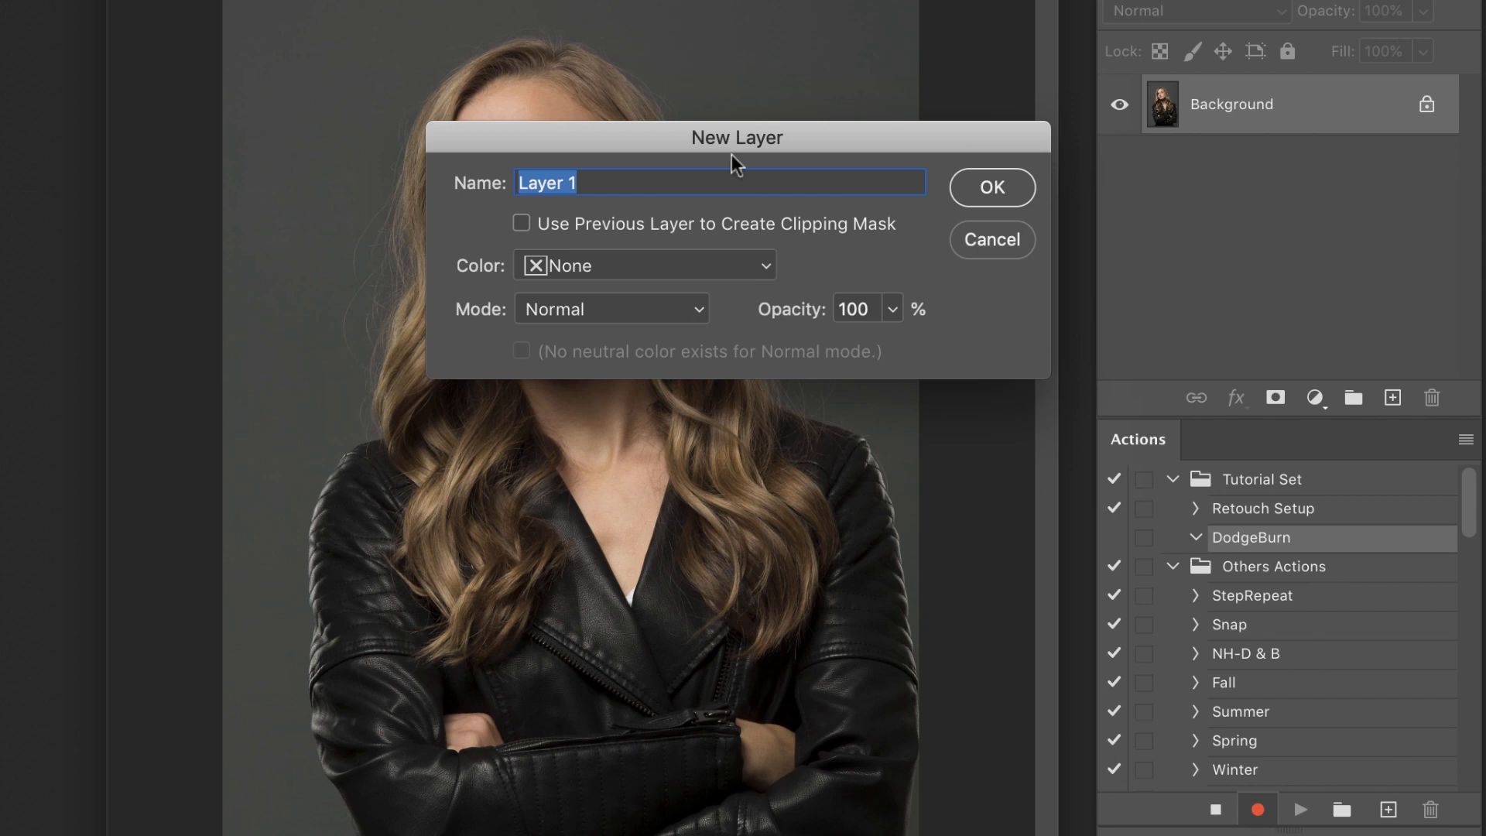
{"action": "type", "text": "Dodge"}
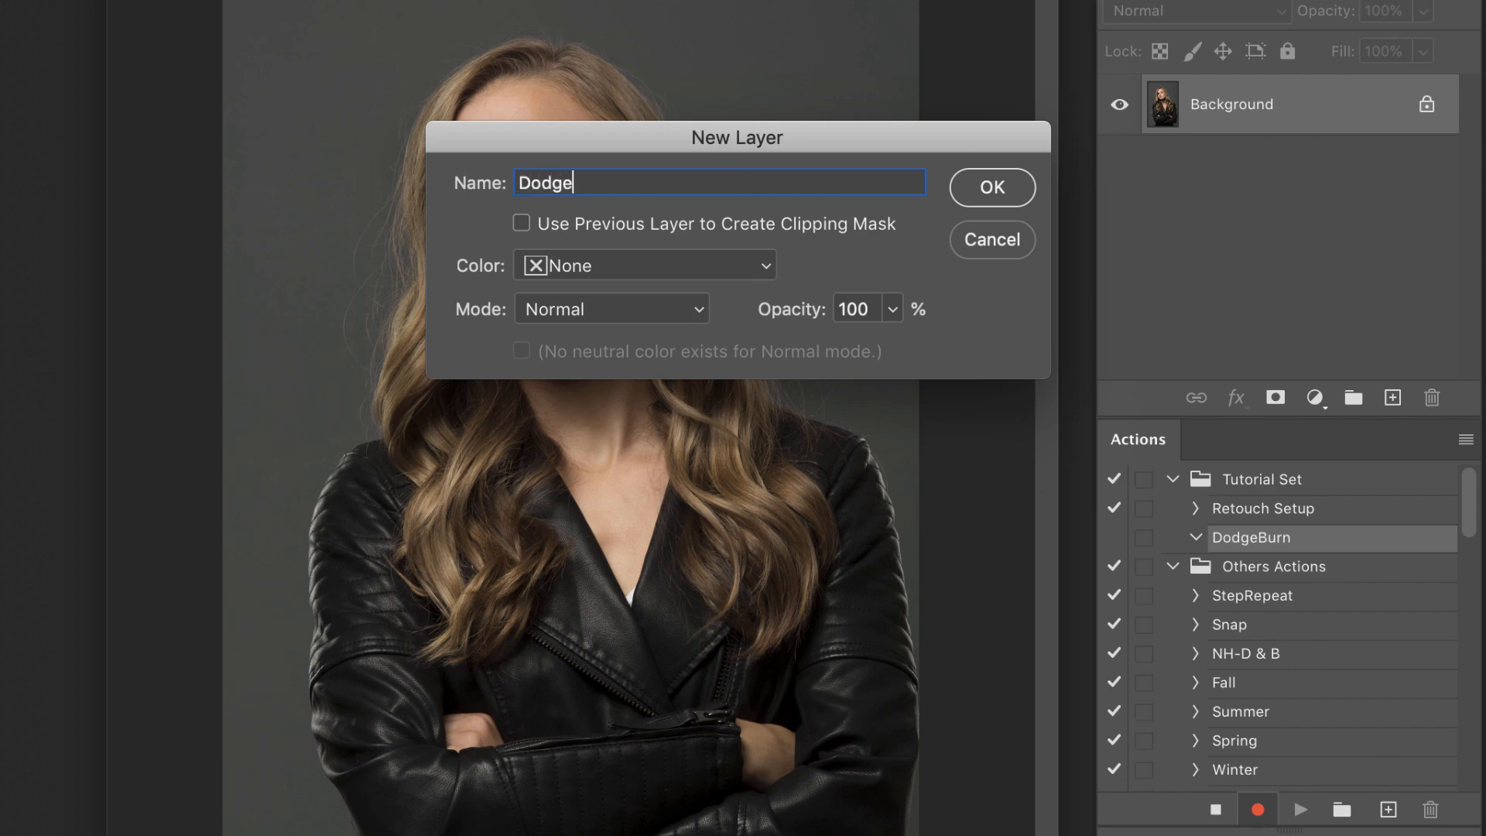
{"action": "type", "text": "Burn"}
{"action": "left_click", "coordinate": [546, 308]}
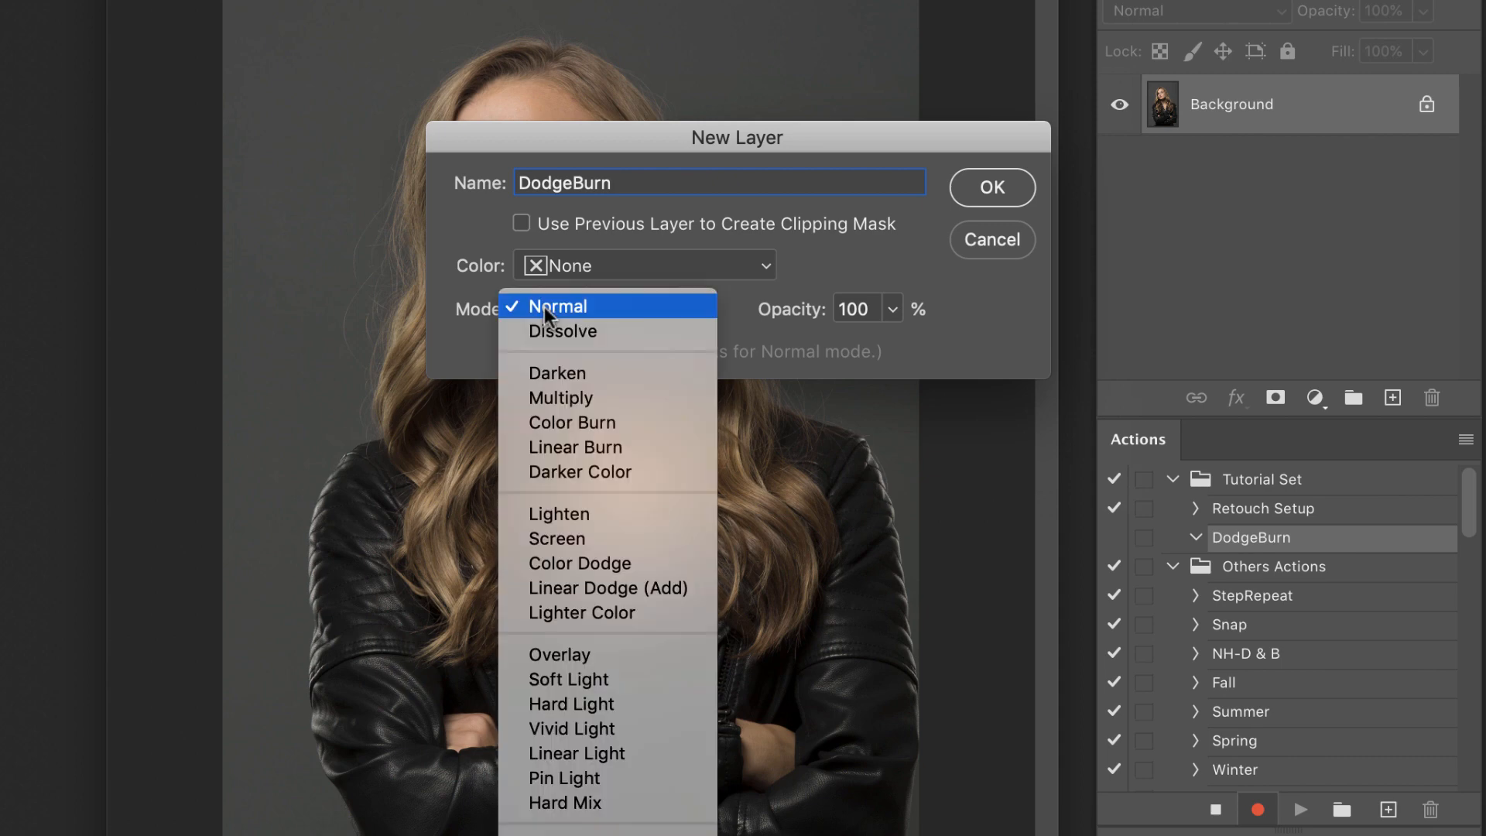
{"action": "left_click", "coordinate": [639, 680]}
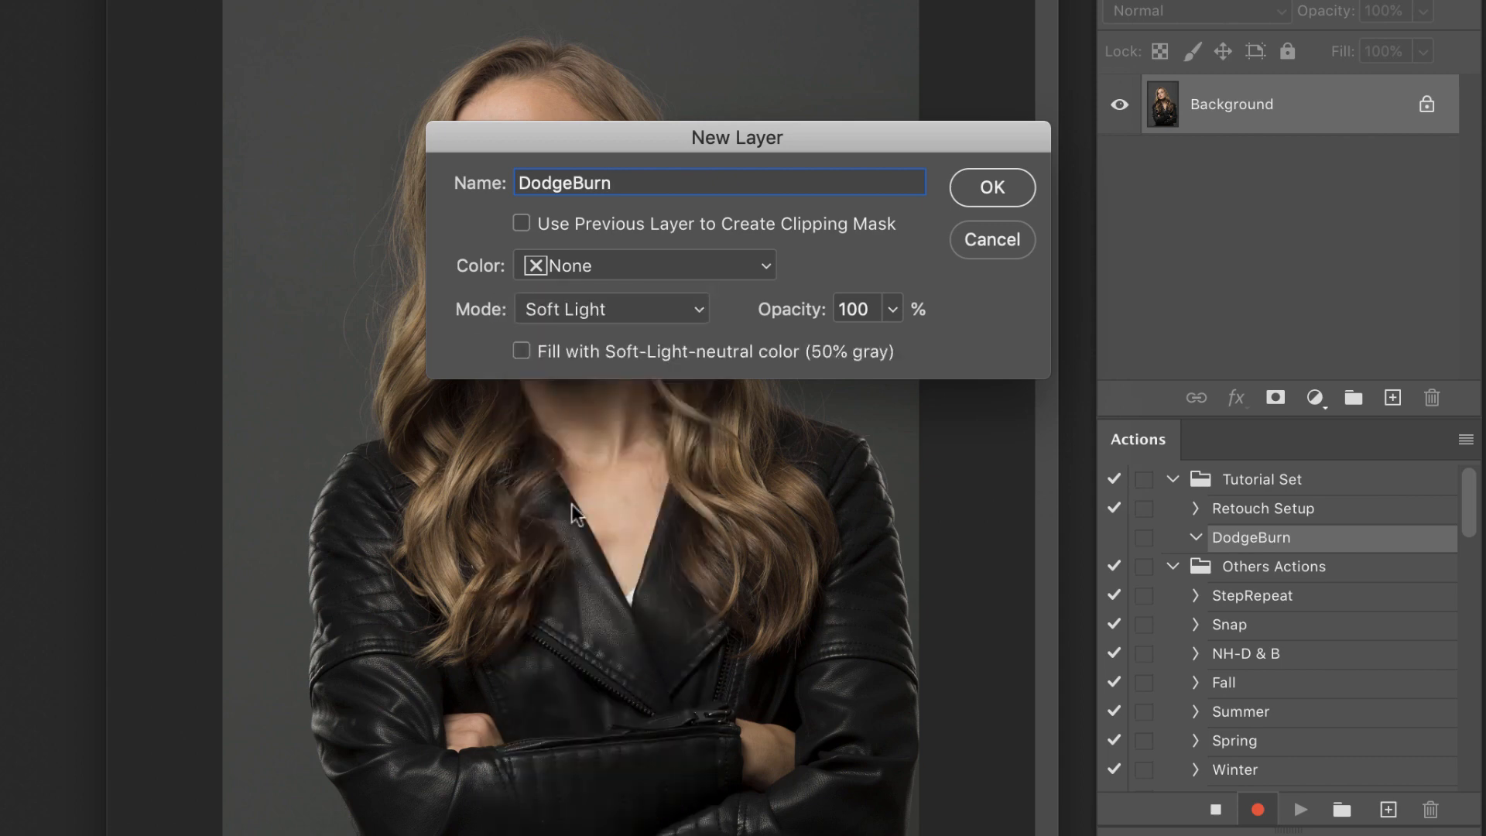
{"action": "left_click", "coordinate": [522, 352]}
{"action": "left_click", "coordinate": [985, 190]}
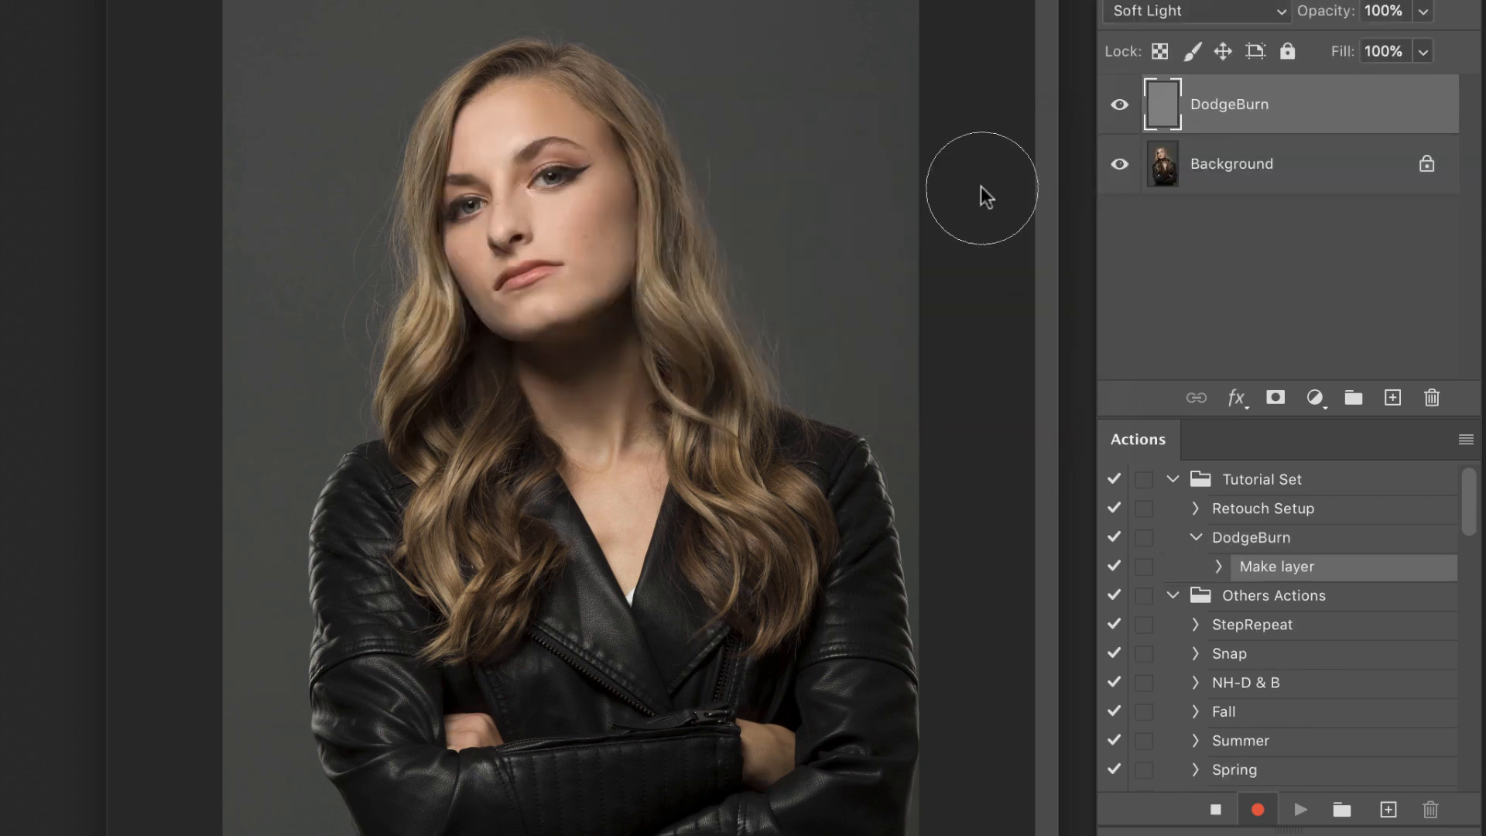
{"action": "left_click", "coordinate": [1216, 810]}
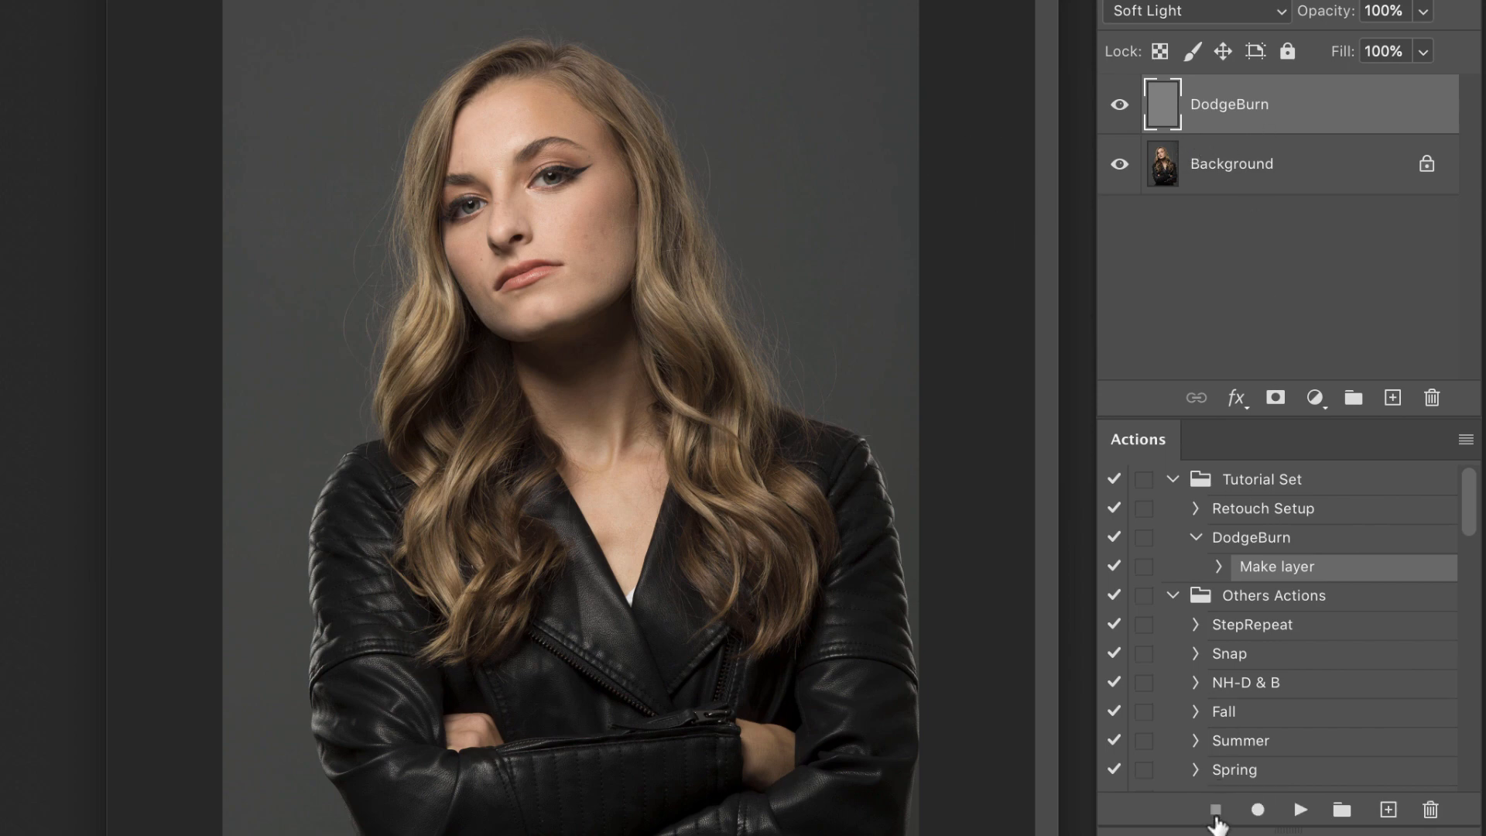
{"action": "left_click", "coordinate": [1196, 538]}
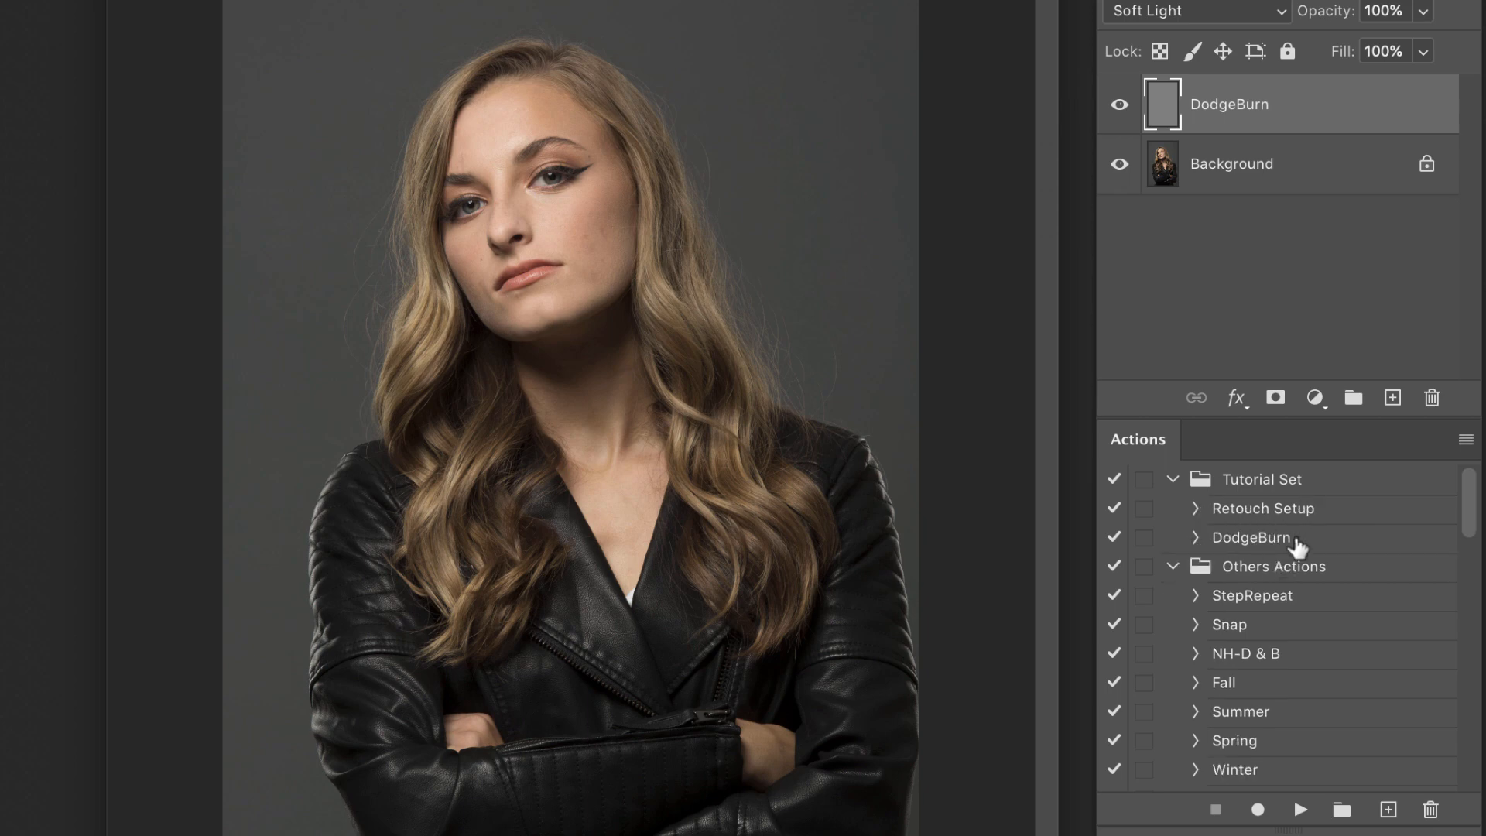
Delete the DodgeBurn layer and play the Retouch Setup and DodgeBurn actions in turn on the Background
{"action": "mouse_move", "coordinate": [1215, 103]}
{"action": "left_mouse_down"}
{"action": "mouse_move", "coordinate": [1377, 351]}
{"action": "mouse_move", "coordinate": [1432, 398]}
{"action": "left_mouse_up"}
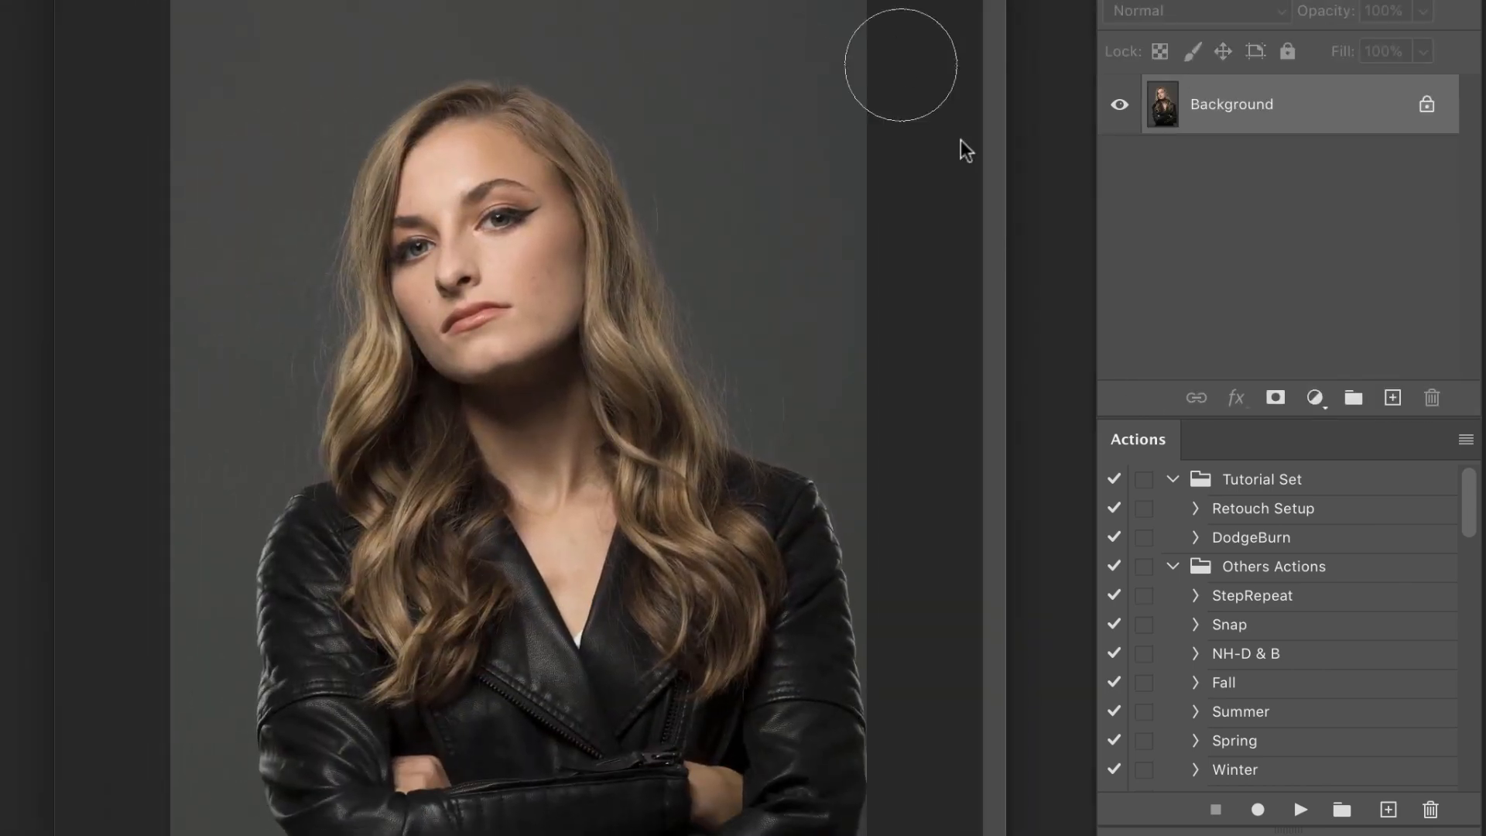
{"action": "left_click", "coordinate": [1243, 512]}
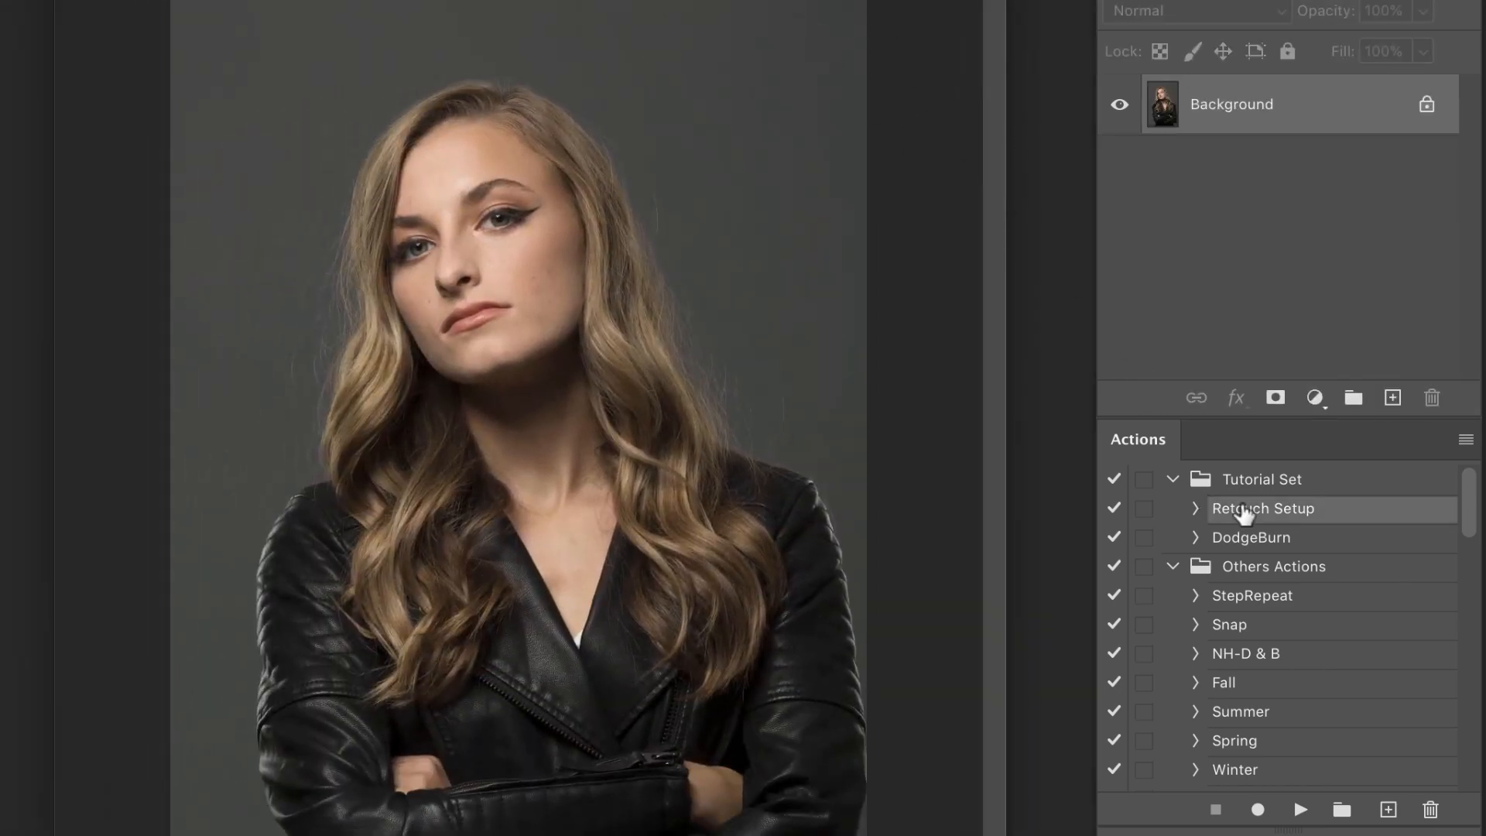
{"action": "left_click", "coordinate": [1301, 809]}
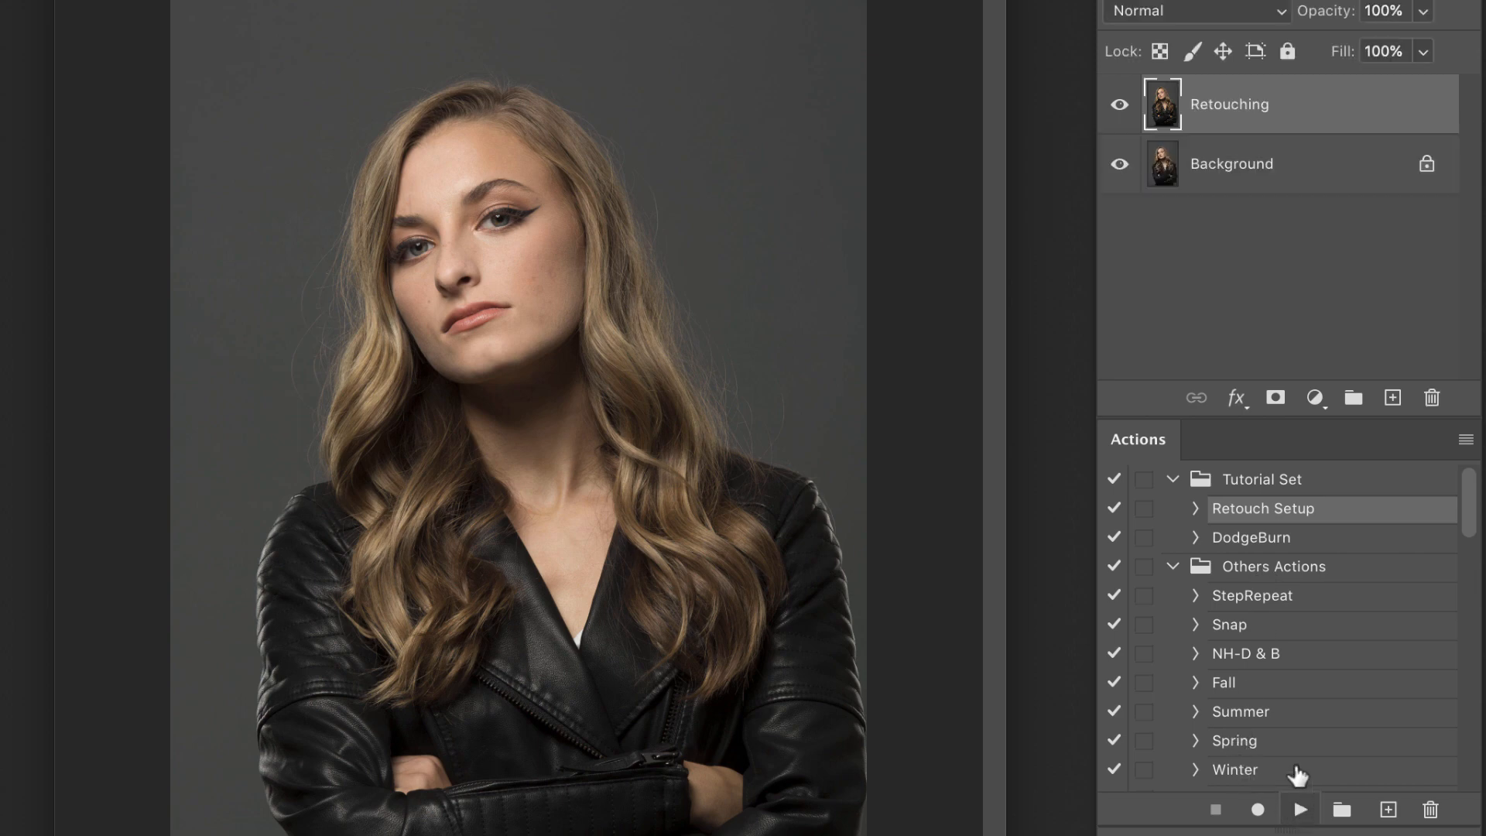
{"action": "left_click", "coordinate": [1254, 538]}
{"action": "left_click", "coordinate": [1301, 810]}
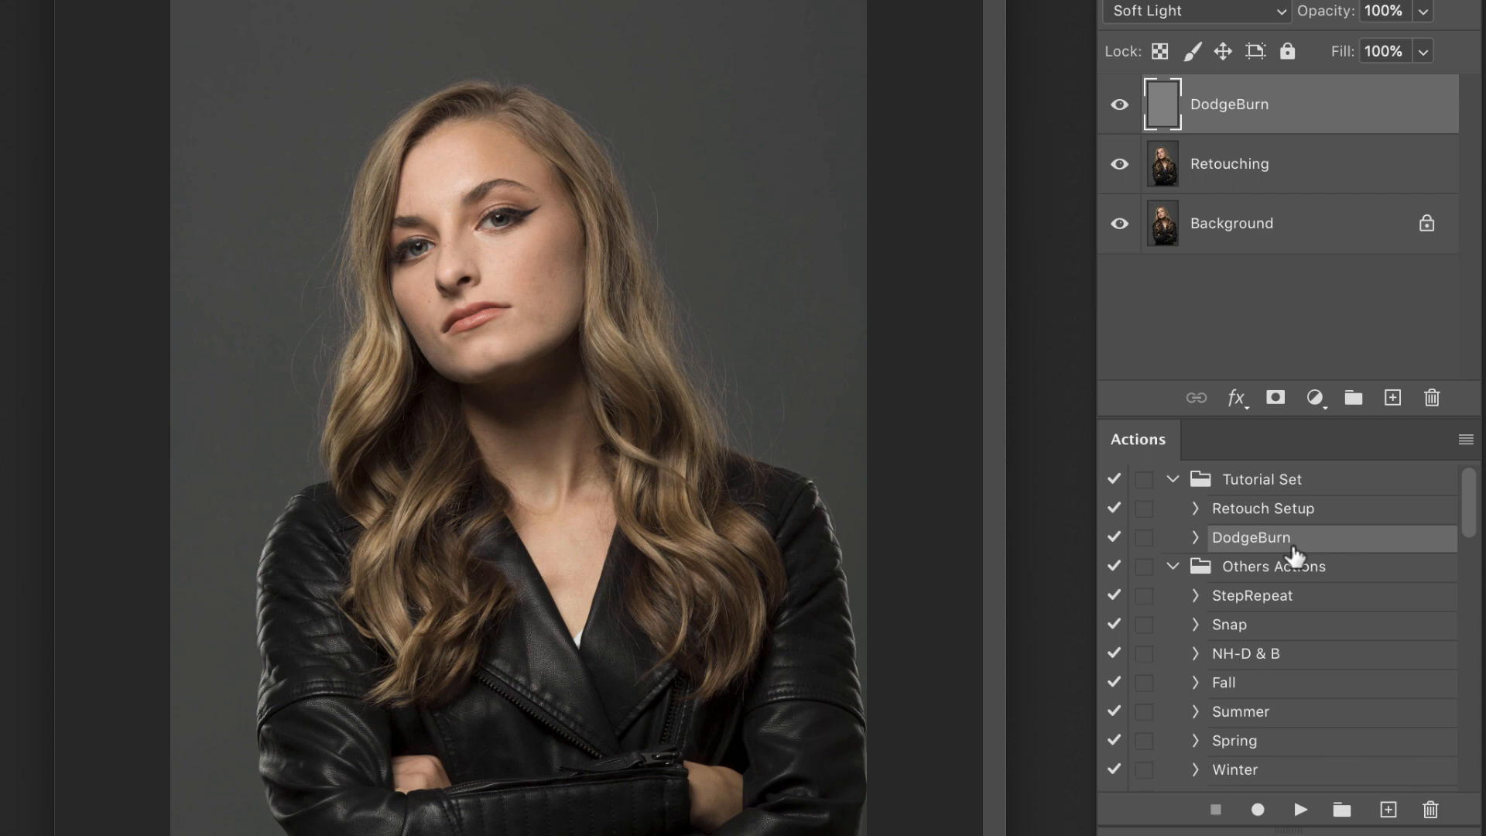
Delete the DodgeBurn and Retouching layers together, and switch the actions list to Button Mode
{"action": "left_click", "coordinate": [1293, 171], "text": "shift"}
{"action": "mouse_move", "coordinate": [1294, 170]}
{"action": "left_mouse_down"}
{"action": "mouse_move", "coordinate": [1264, 160]}
{"action": "mouse_move", "coordinate": [1474, 372]}
{"action": "mouse_move", "coordinate": [1432, 397]}
{"action": "left_mouse_up"}
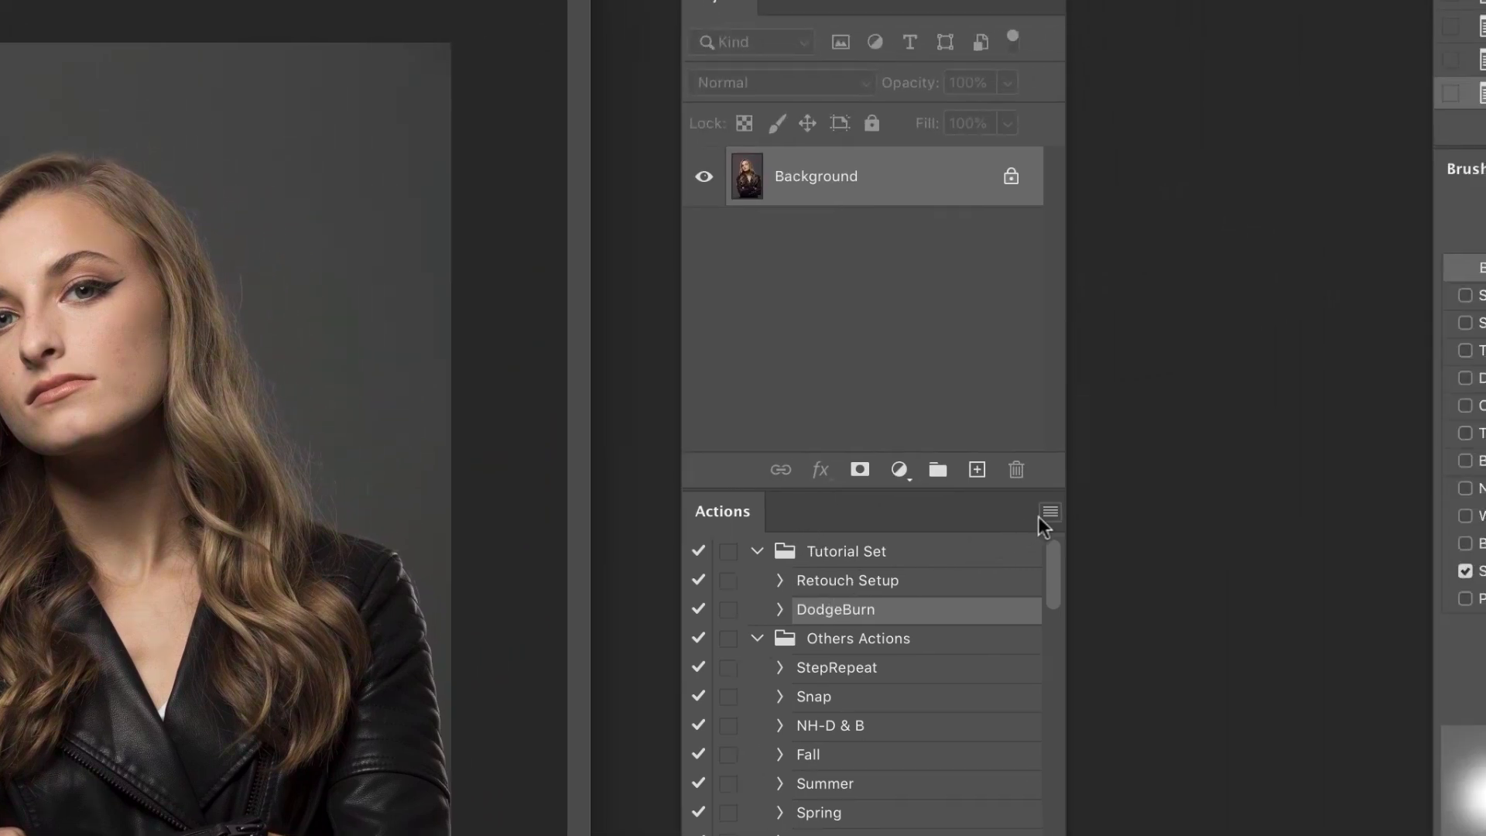
{"action": "left_click", "coordinate": [1050, 513]}
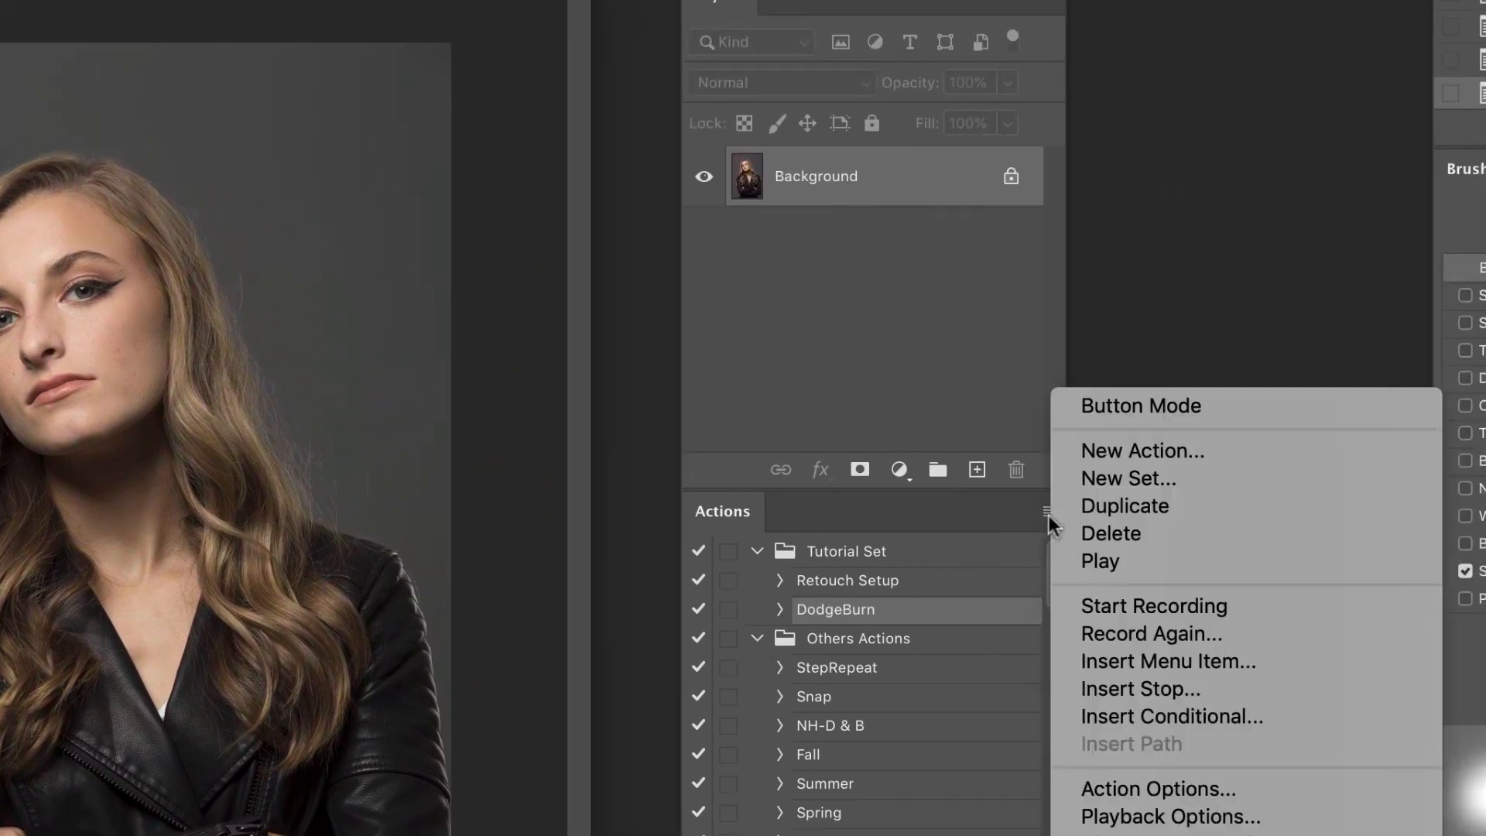
{"action": "left_click", "coordinate": [1127, 406]}
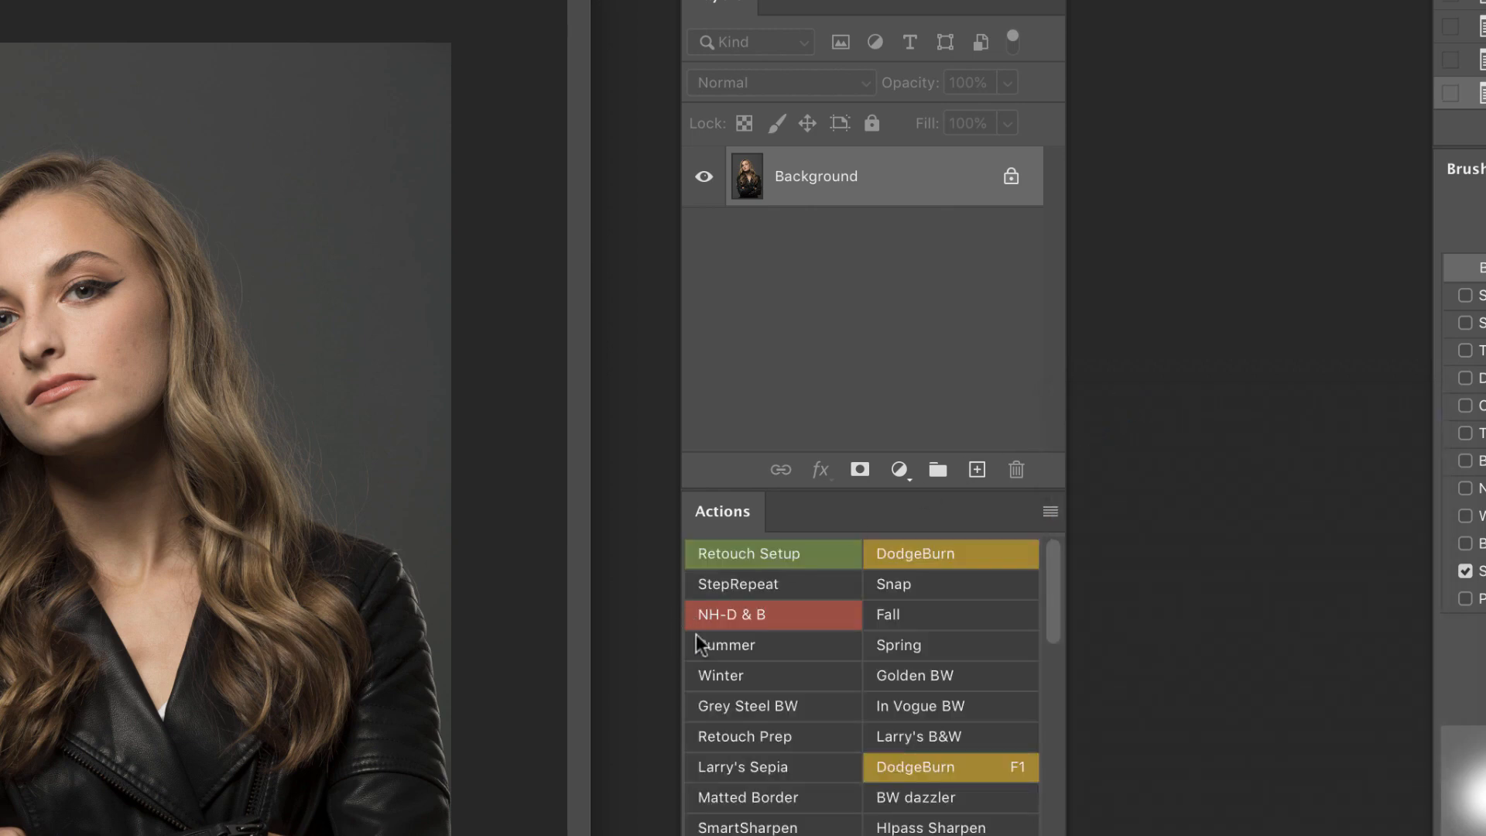
Run the Retouch Setup and DodgeBurn actions from Button Mode, and turn Button Mode off again
{"action": "left_click_drag", "start_coordinate": [1051, 599], "coordinate": [943, 581]}
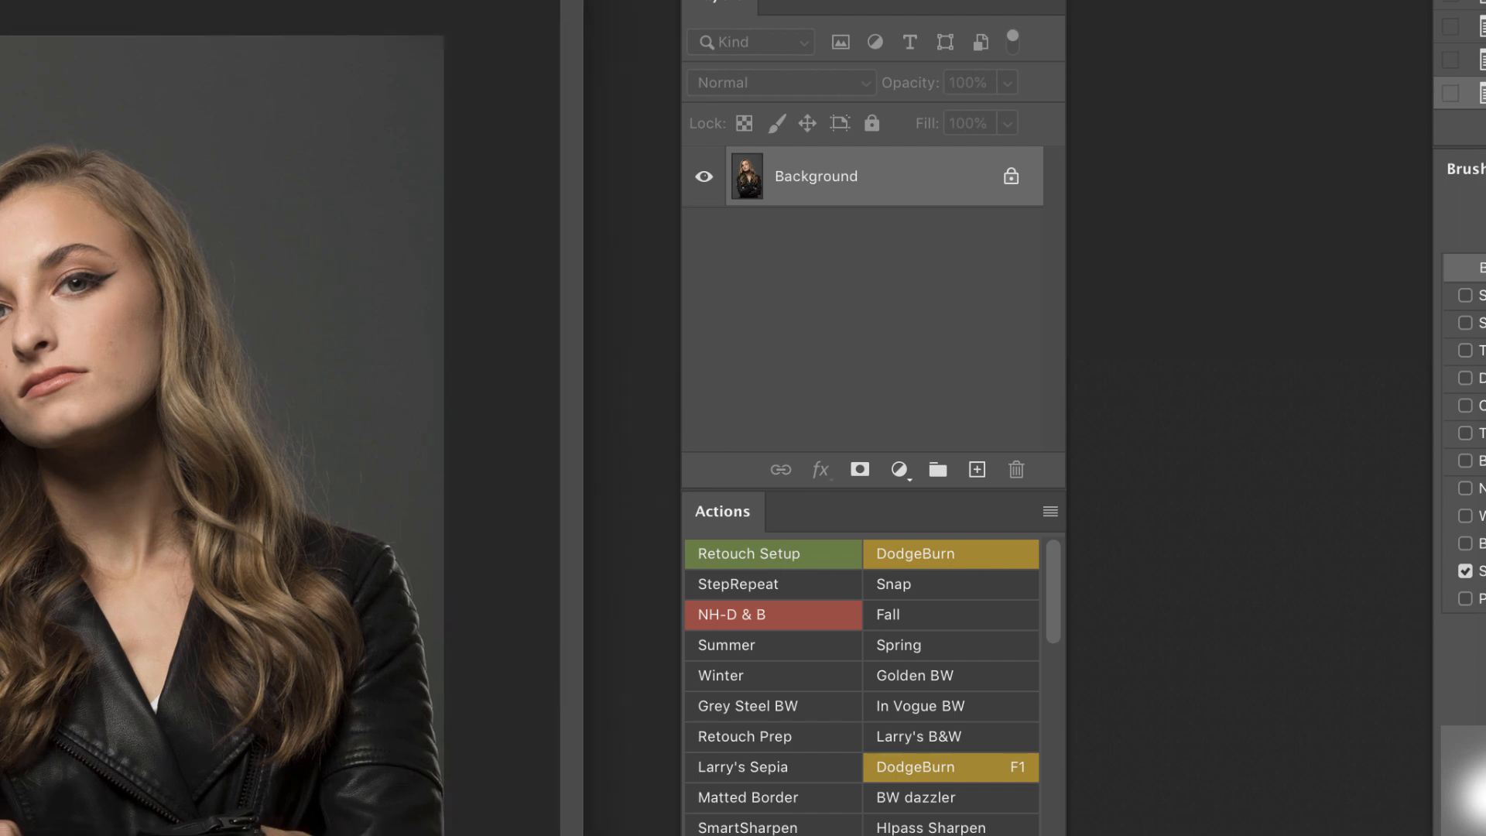
{"action": "left_click", "coordinate": [809, 549]}
{"action": "left_click", "coordinate": [941, 557]}
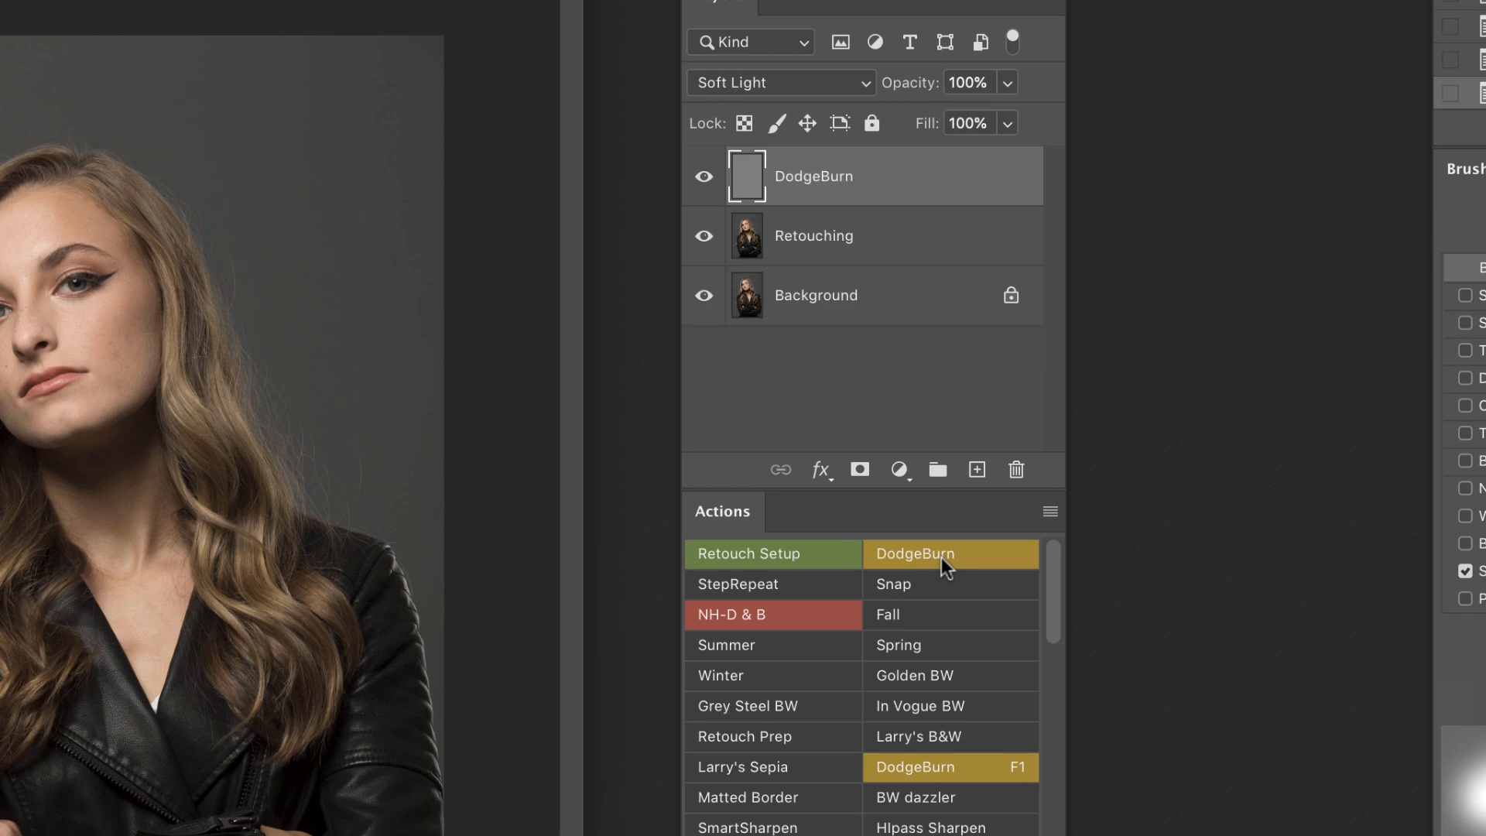
{"action": "left_click", "coordinate": [1050, 512]}
{"action": "left_click", "coordinate": [1151, 405]}
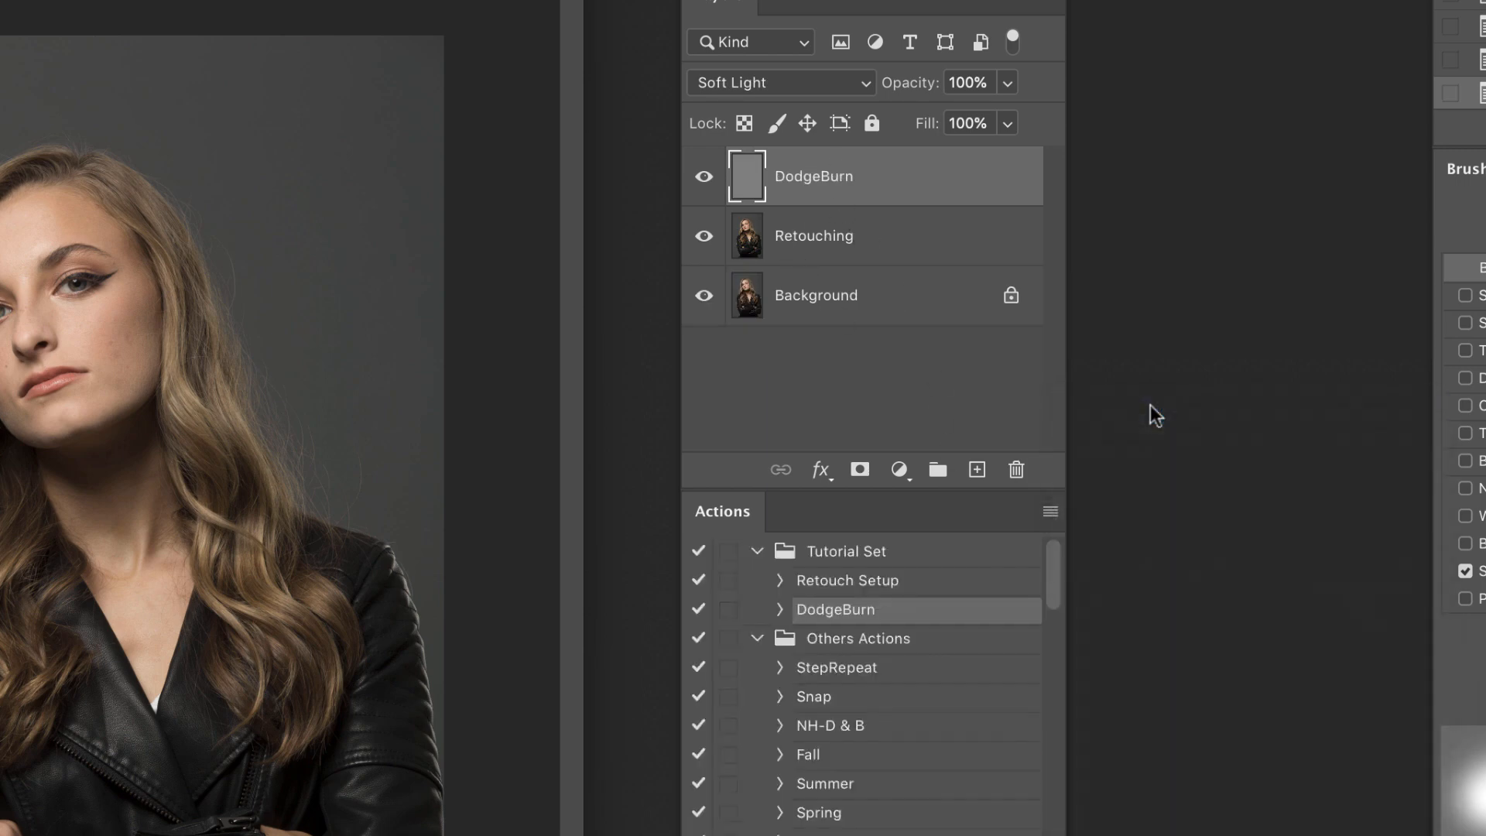